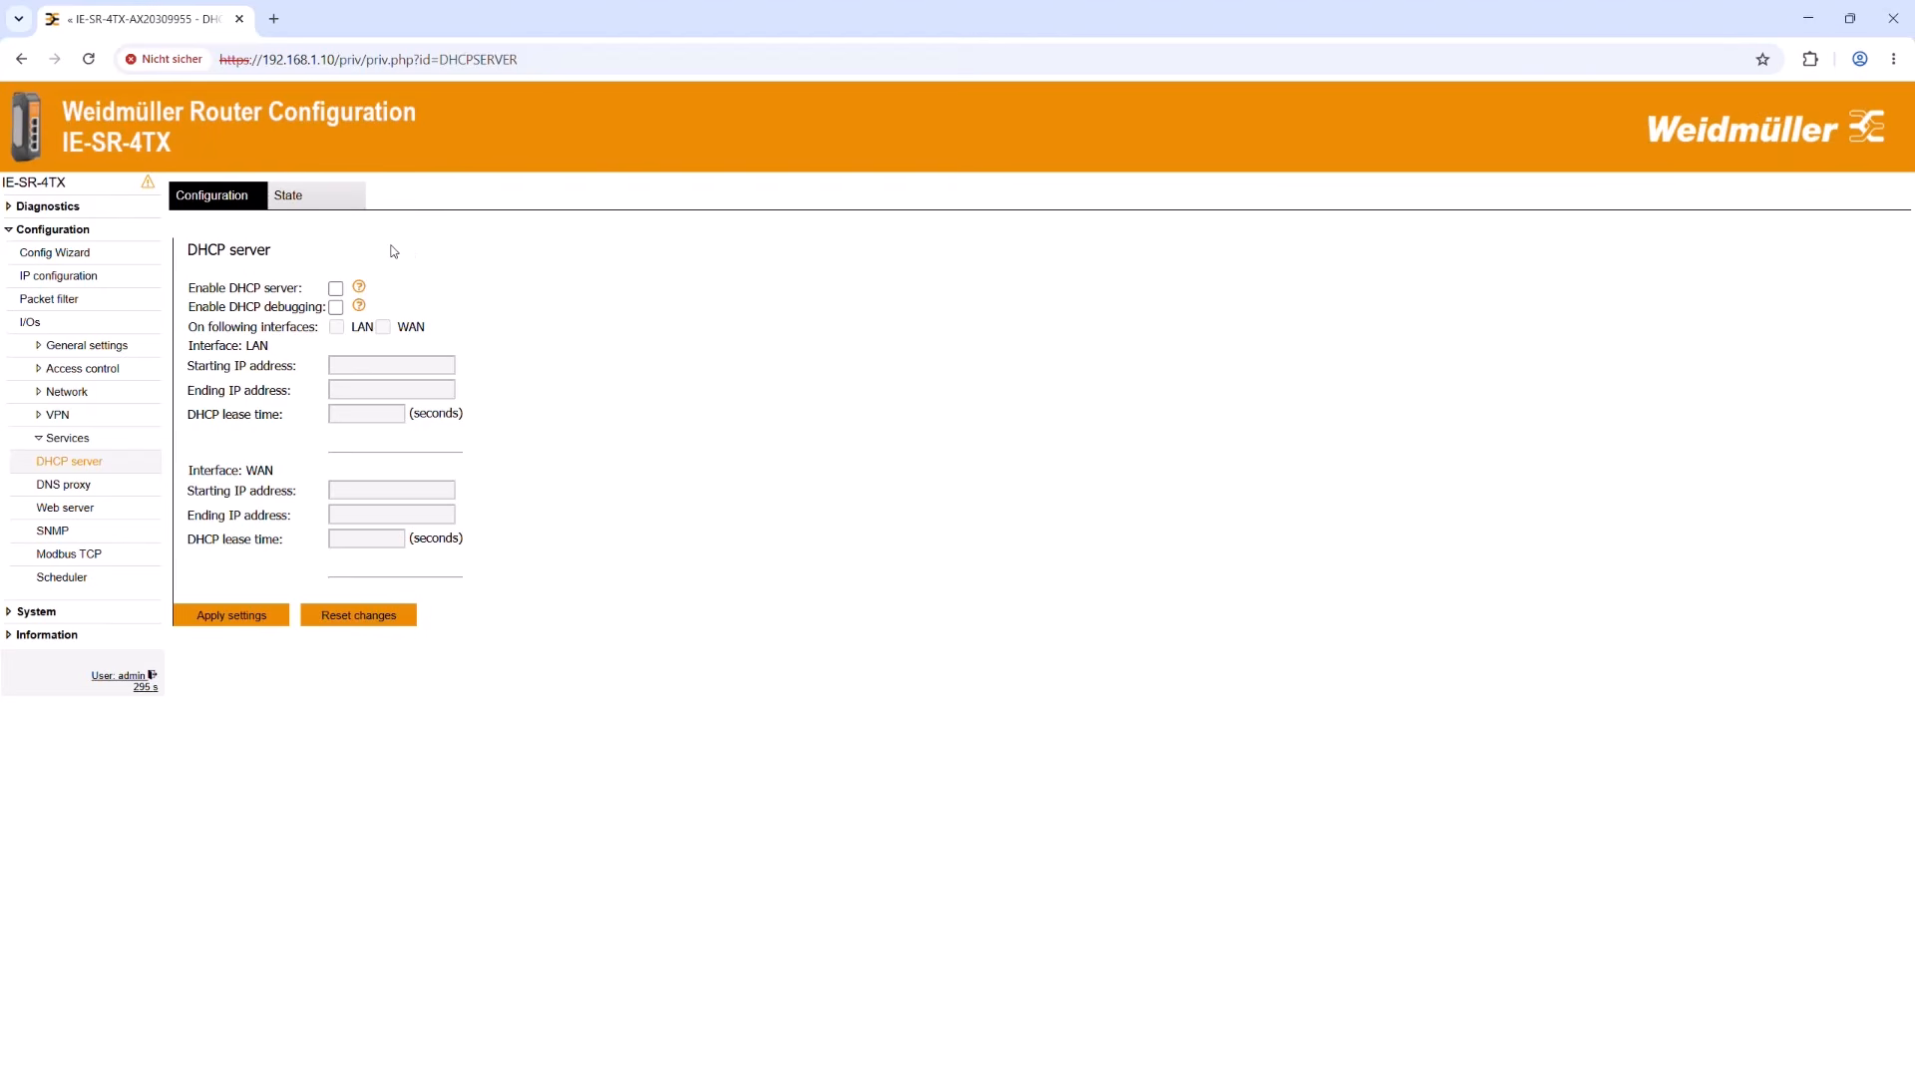
Step: Enable the router's DHCP server on the LAN interface with the address range 192.168.1.51 to 192.168.1.98
{"action": "left_click", "coordinate": [337, 289]}
{"action": "left_click", "coordinate": [338, 328]}
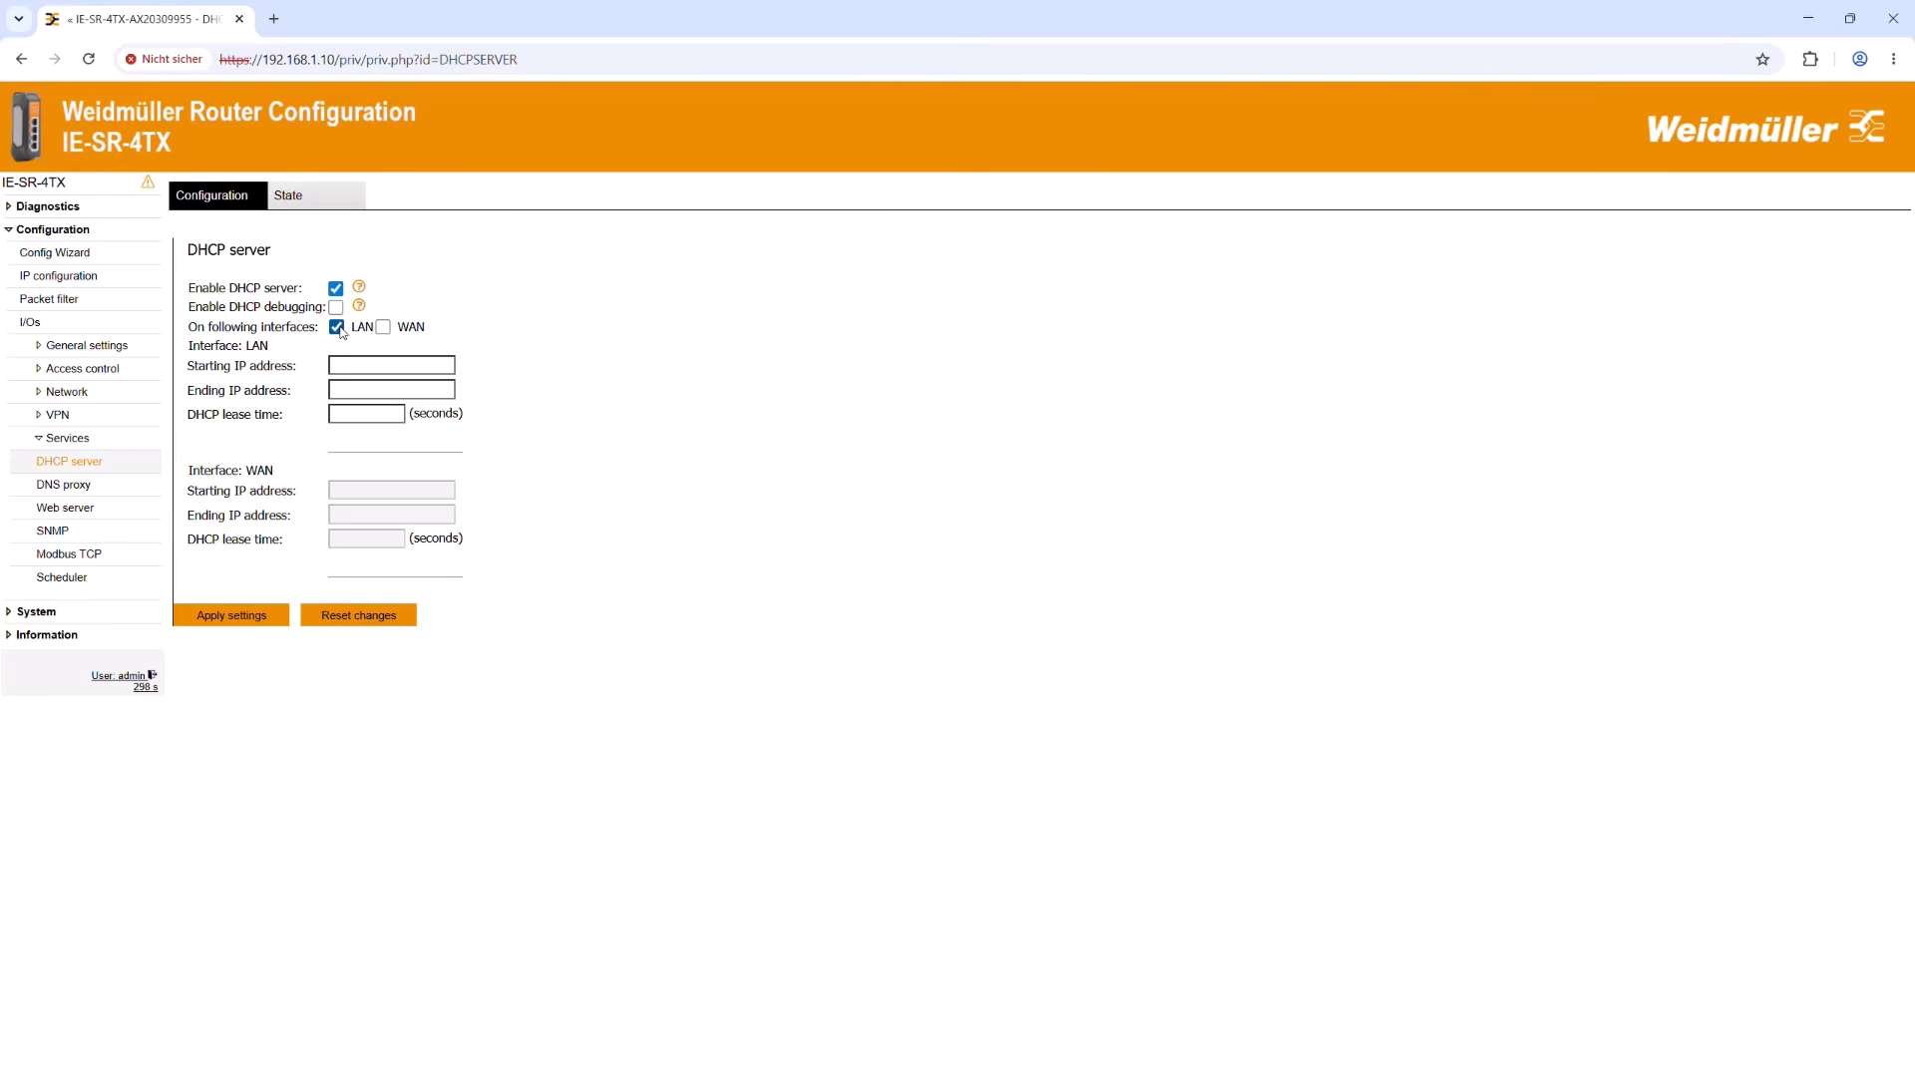
{"action": "left_click", "coordinate": [345, 369]}
{"action": "type", "text": "192.168.1.51"}
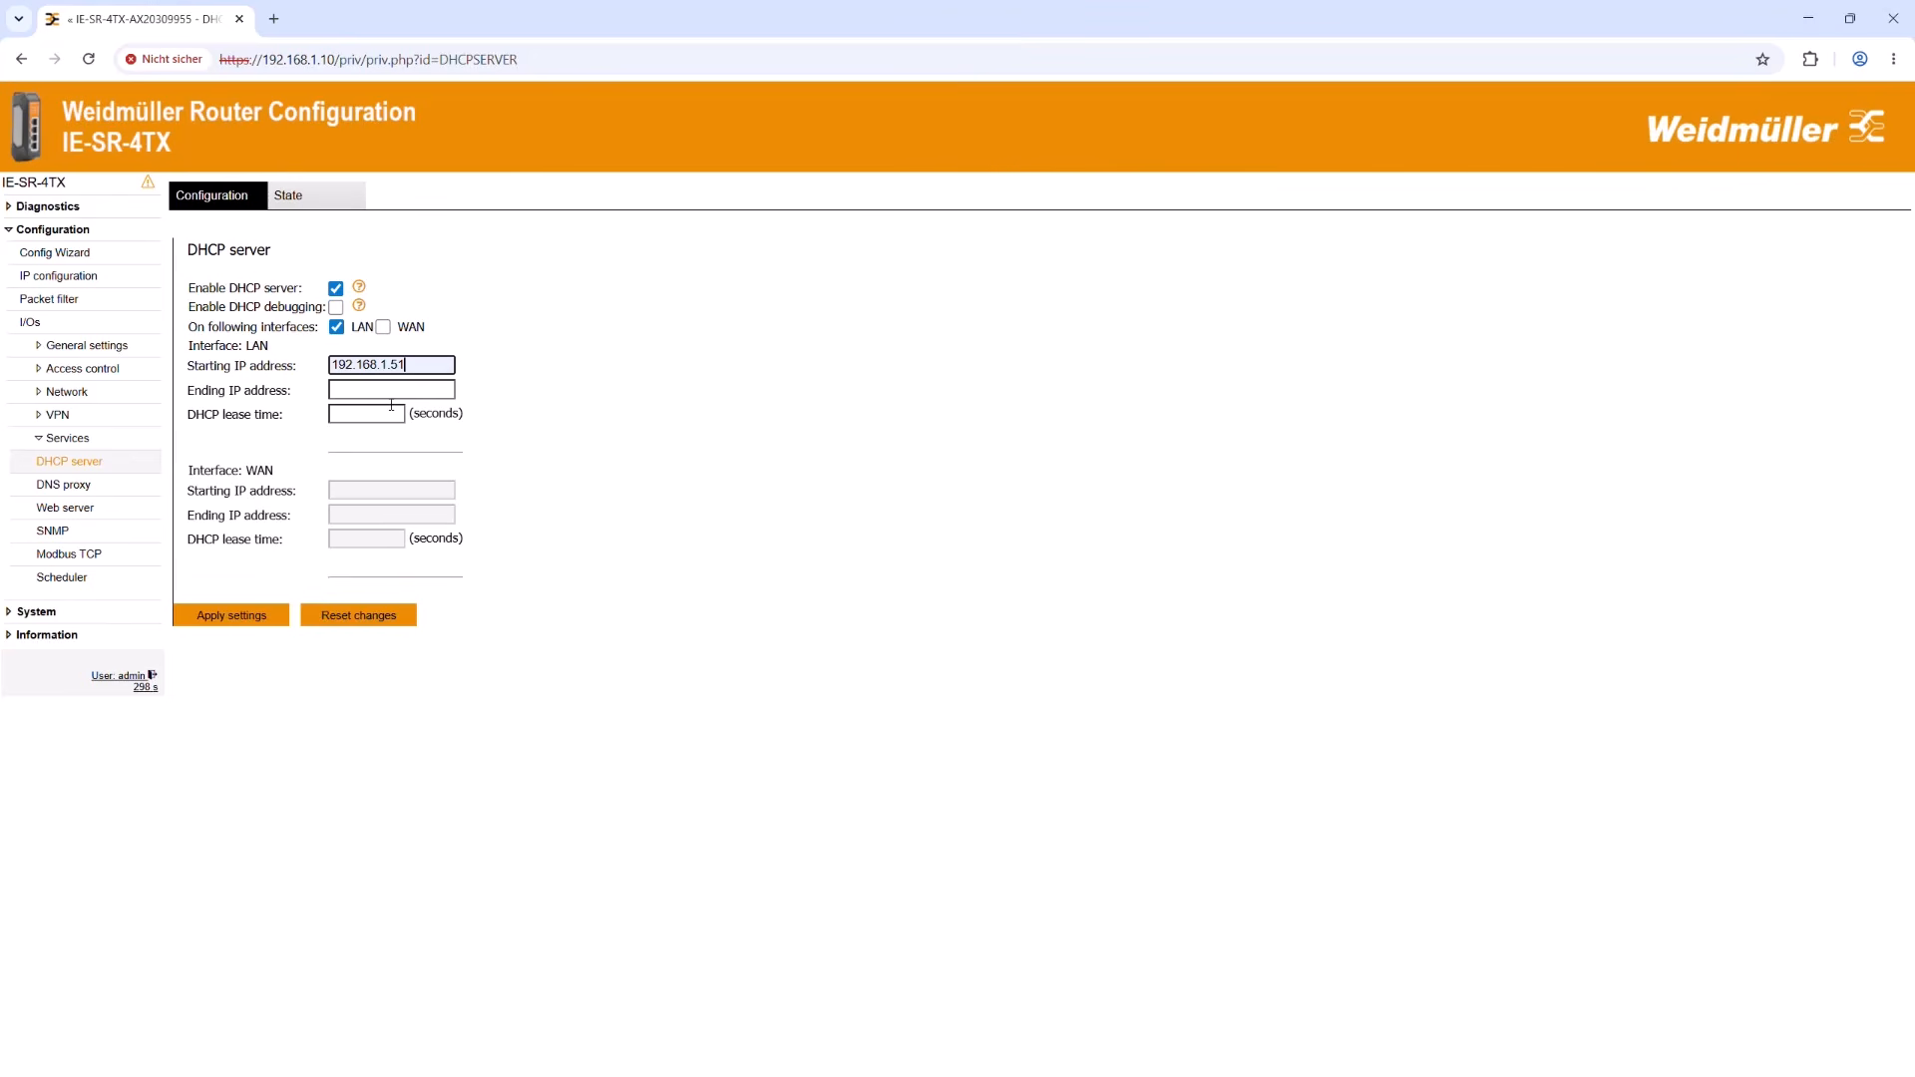
{"action": "key", "text": "Tab"}
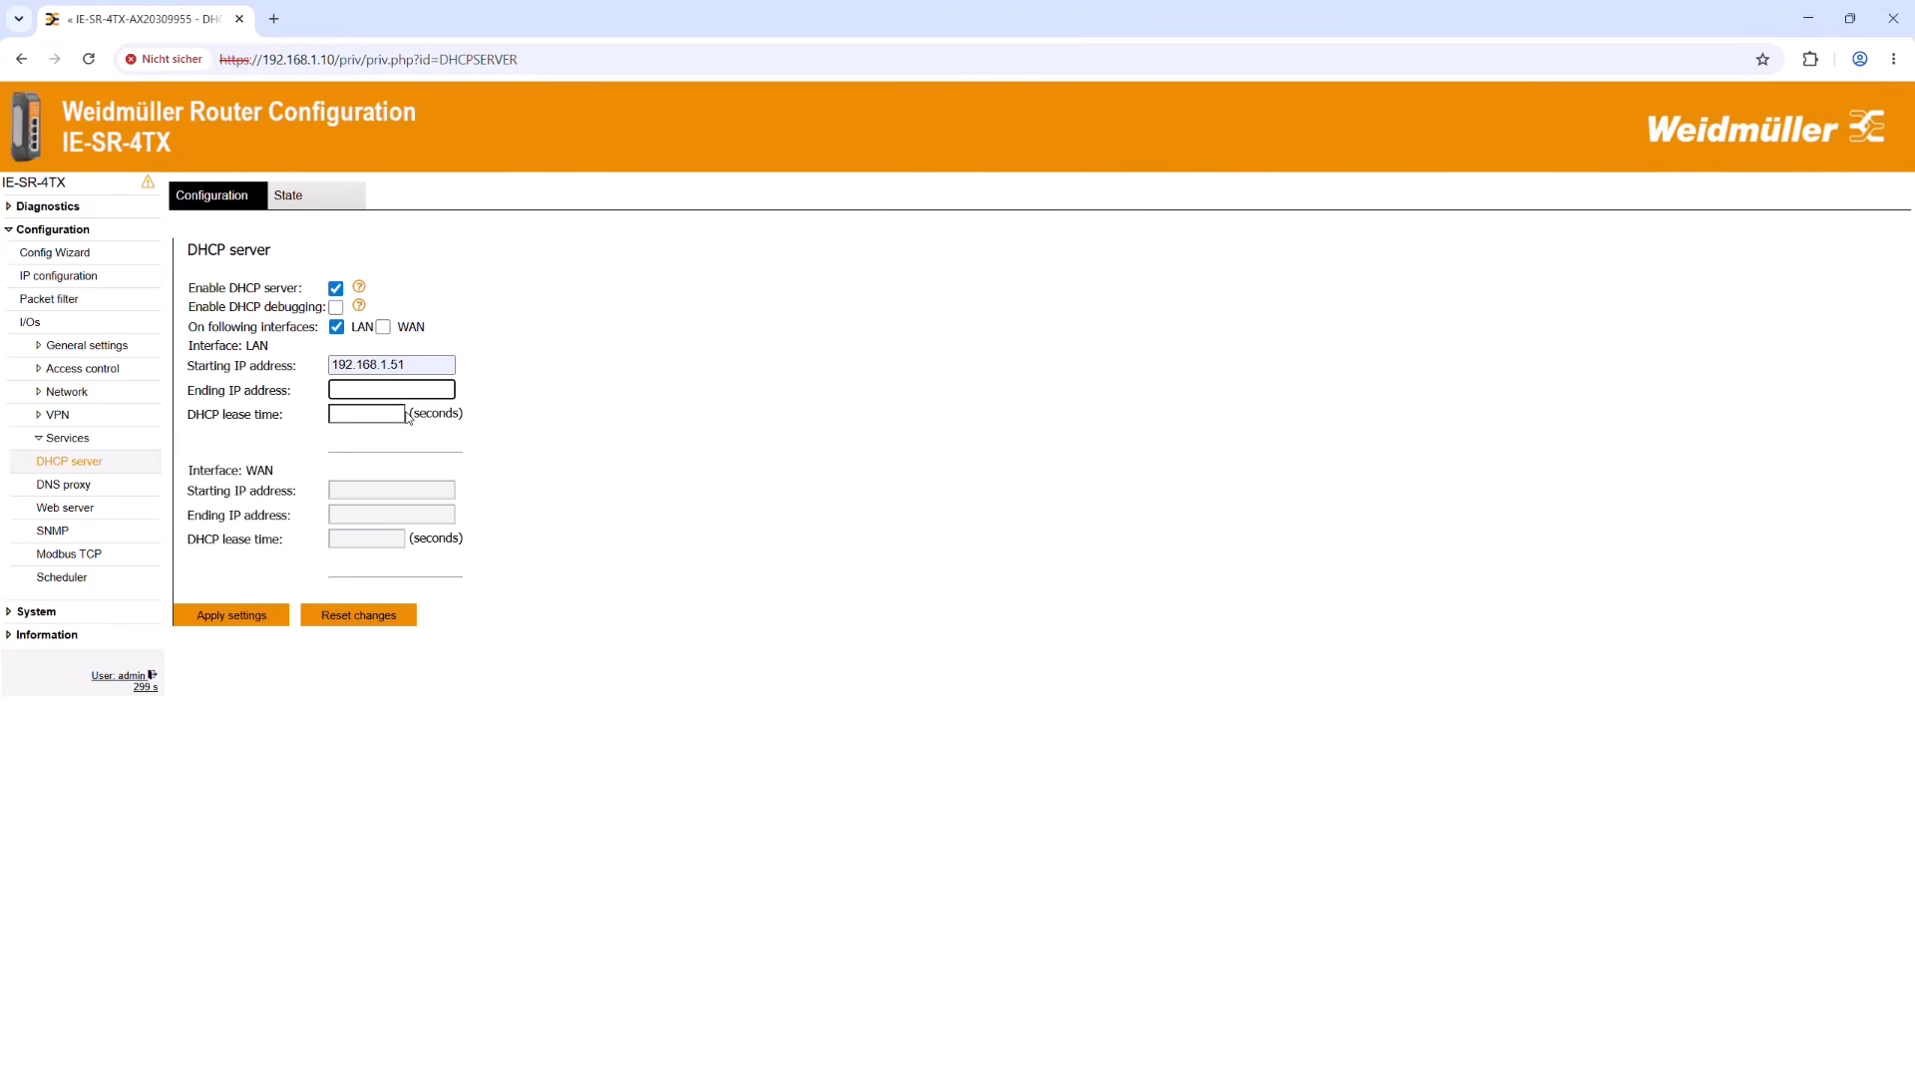
{"action": "type", "text": "192.168.1.98"}
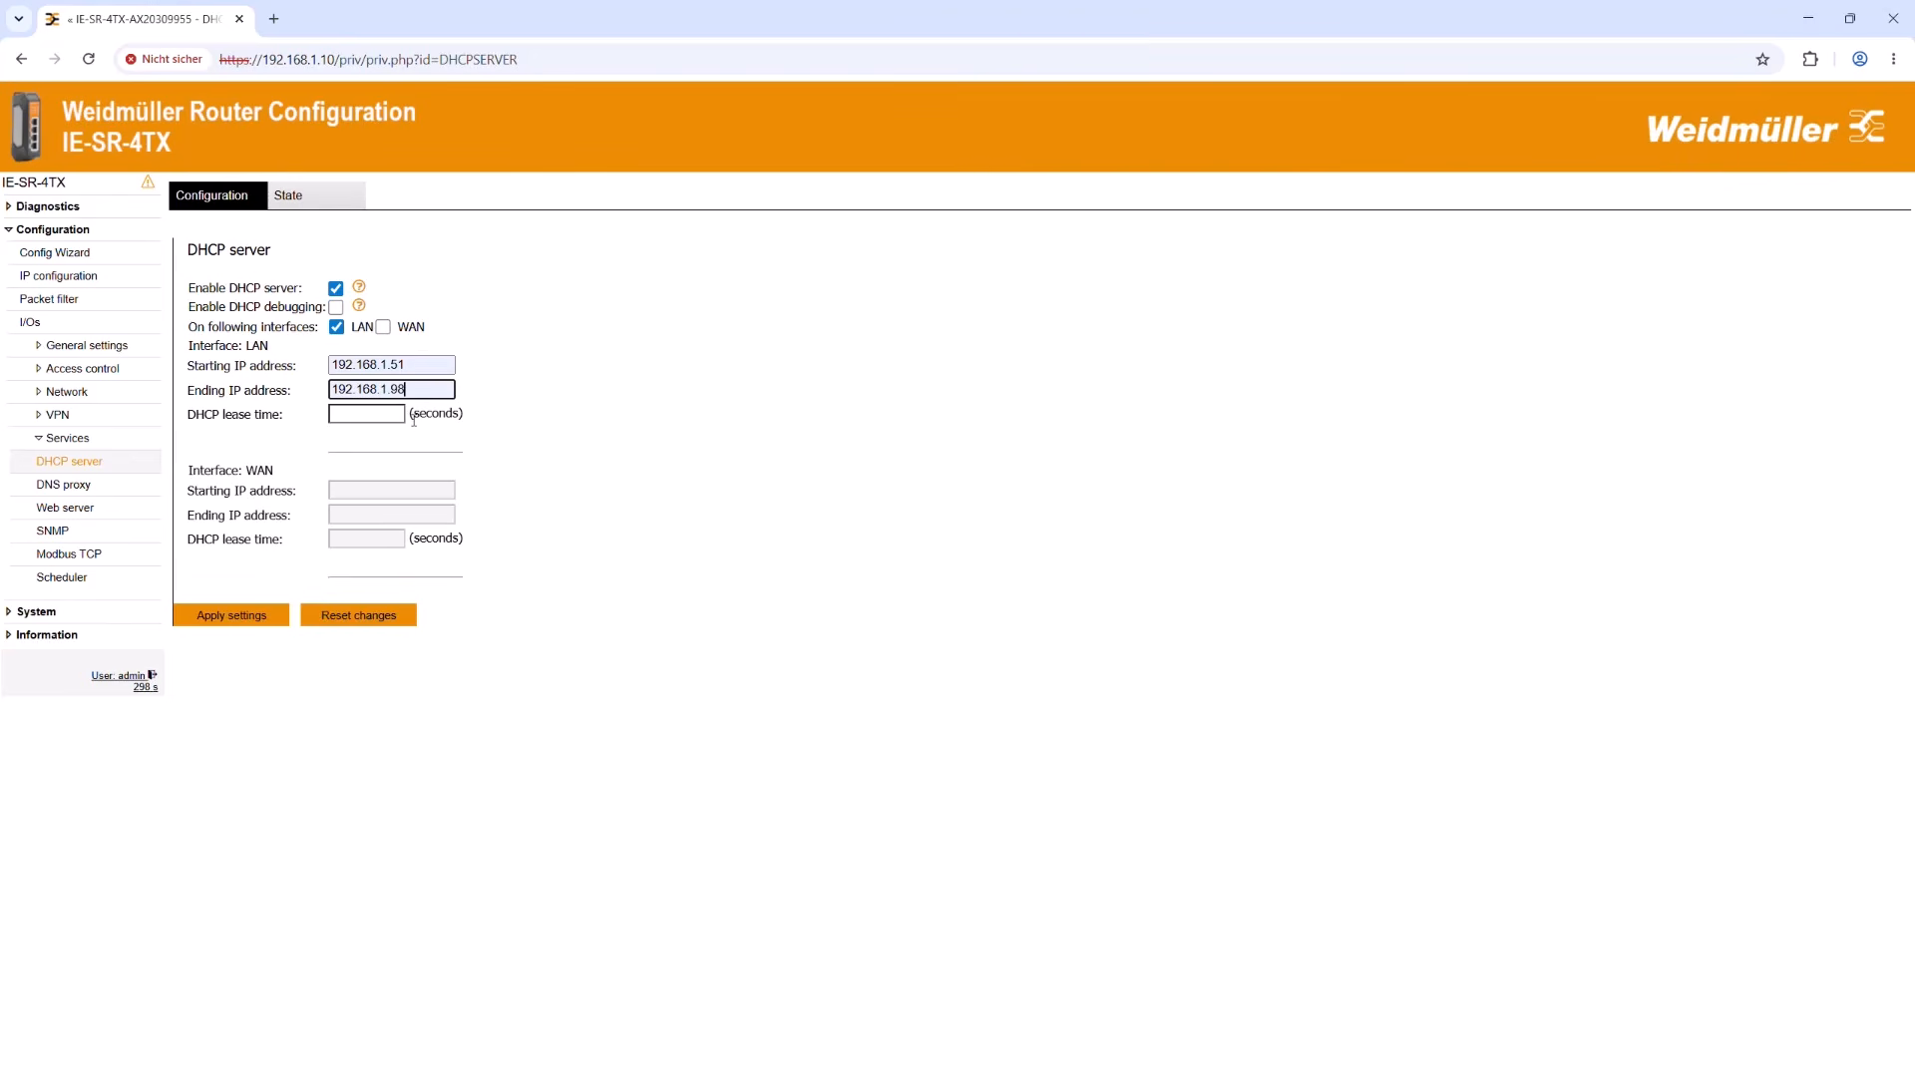
Step: Set the LAN DHCP lease time to 86400 seconds, then apply the settings and save them to the router's flash memory
{"action": "left_click", "coordinate": [398, 420]}
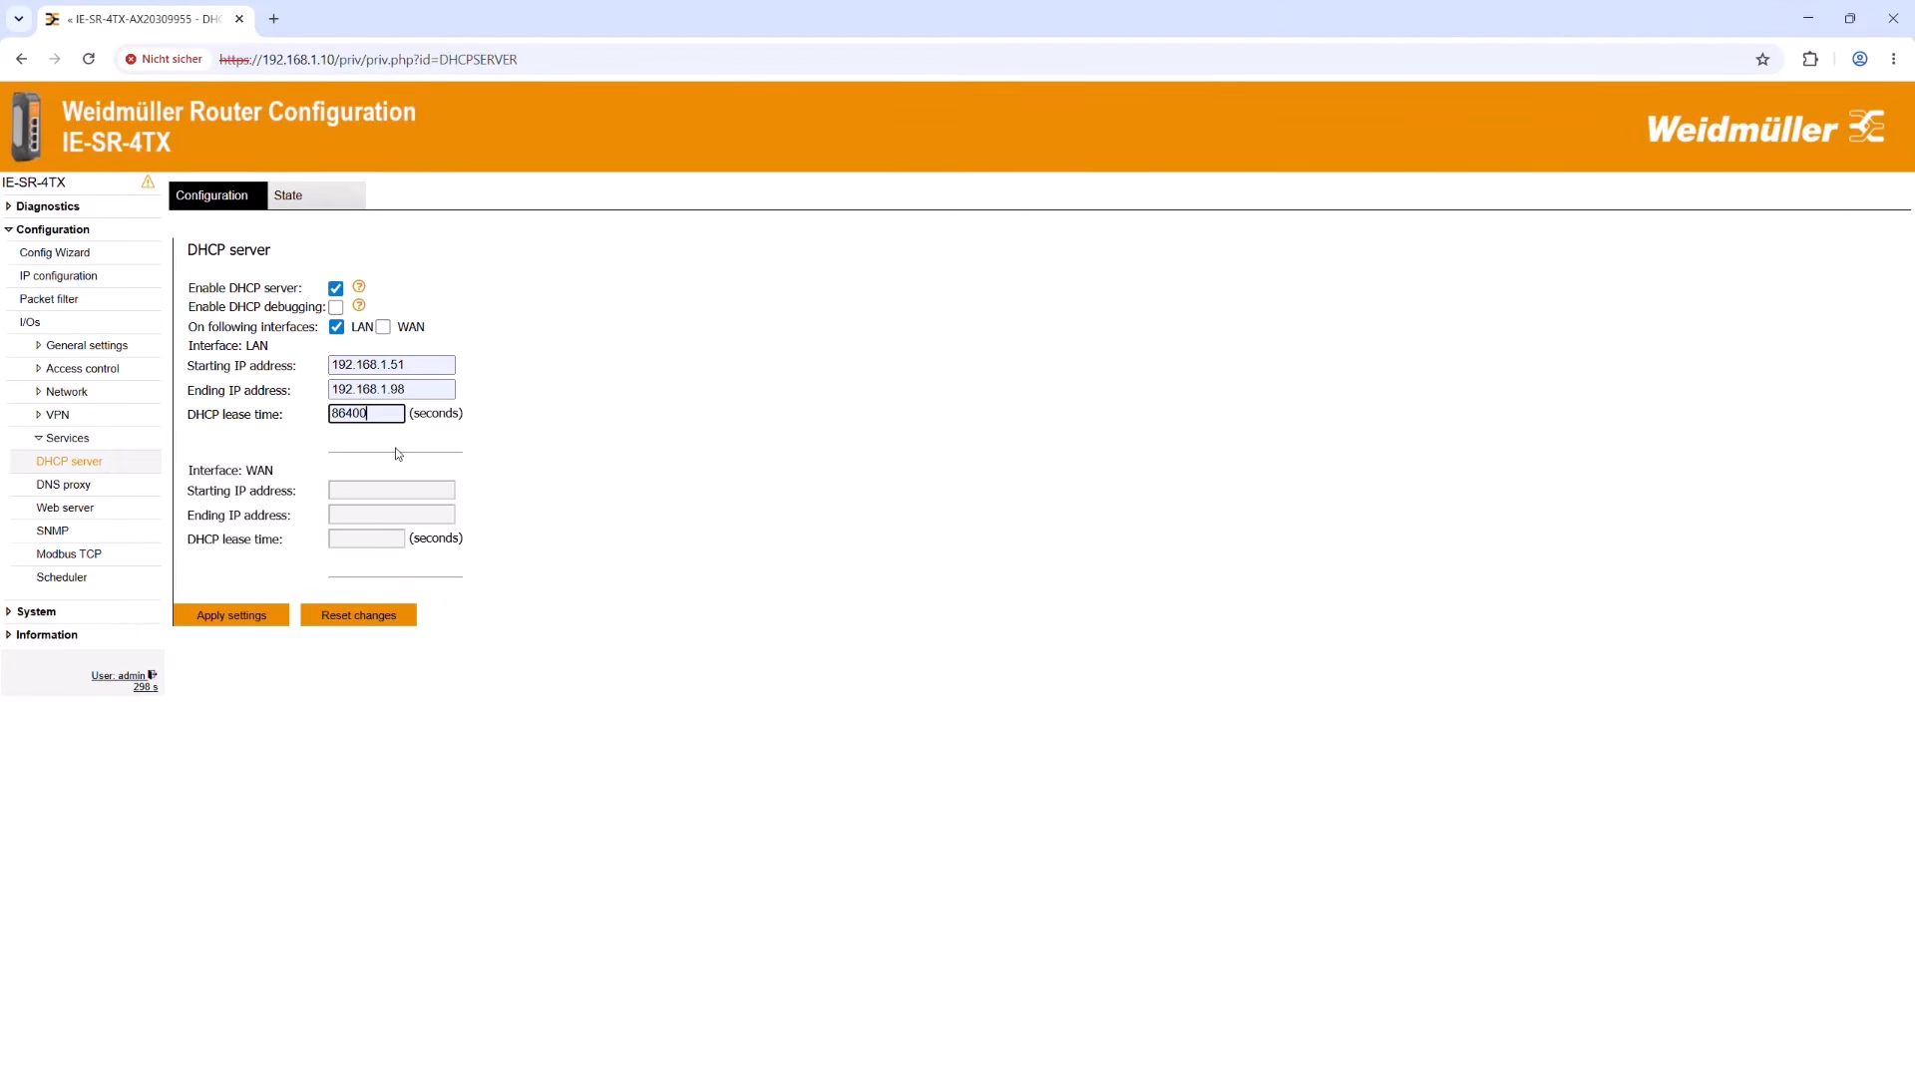
{"action": "left_click", "coordinate": [396, 448]}
{"action": "left_click", "coordinate": [249, 615]}
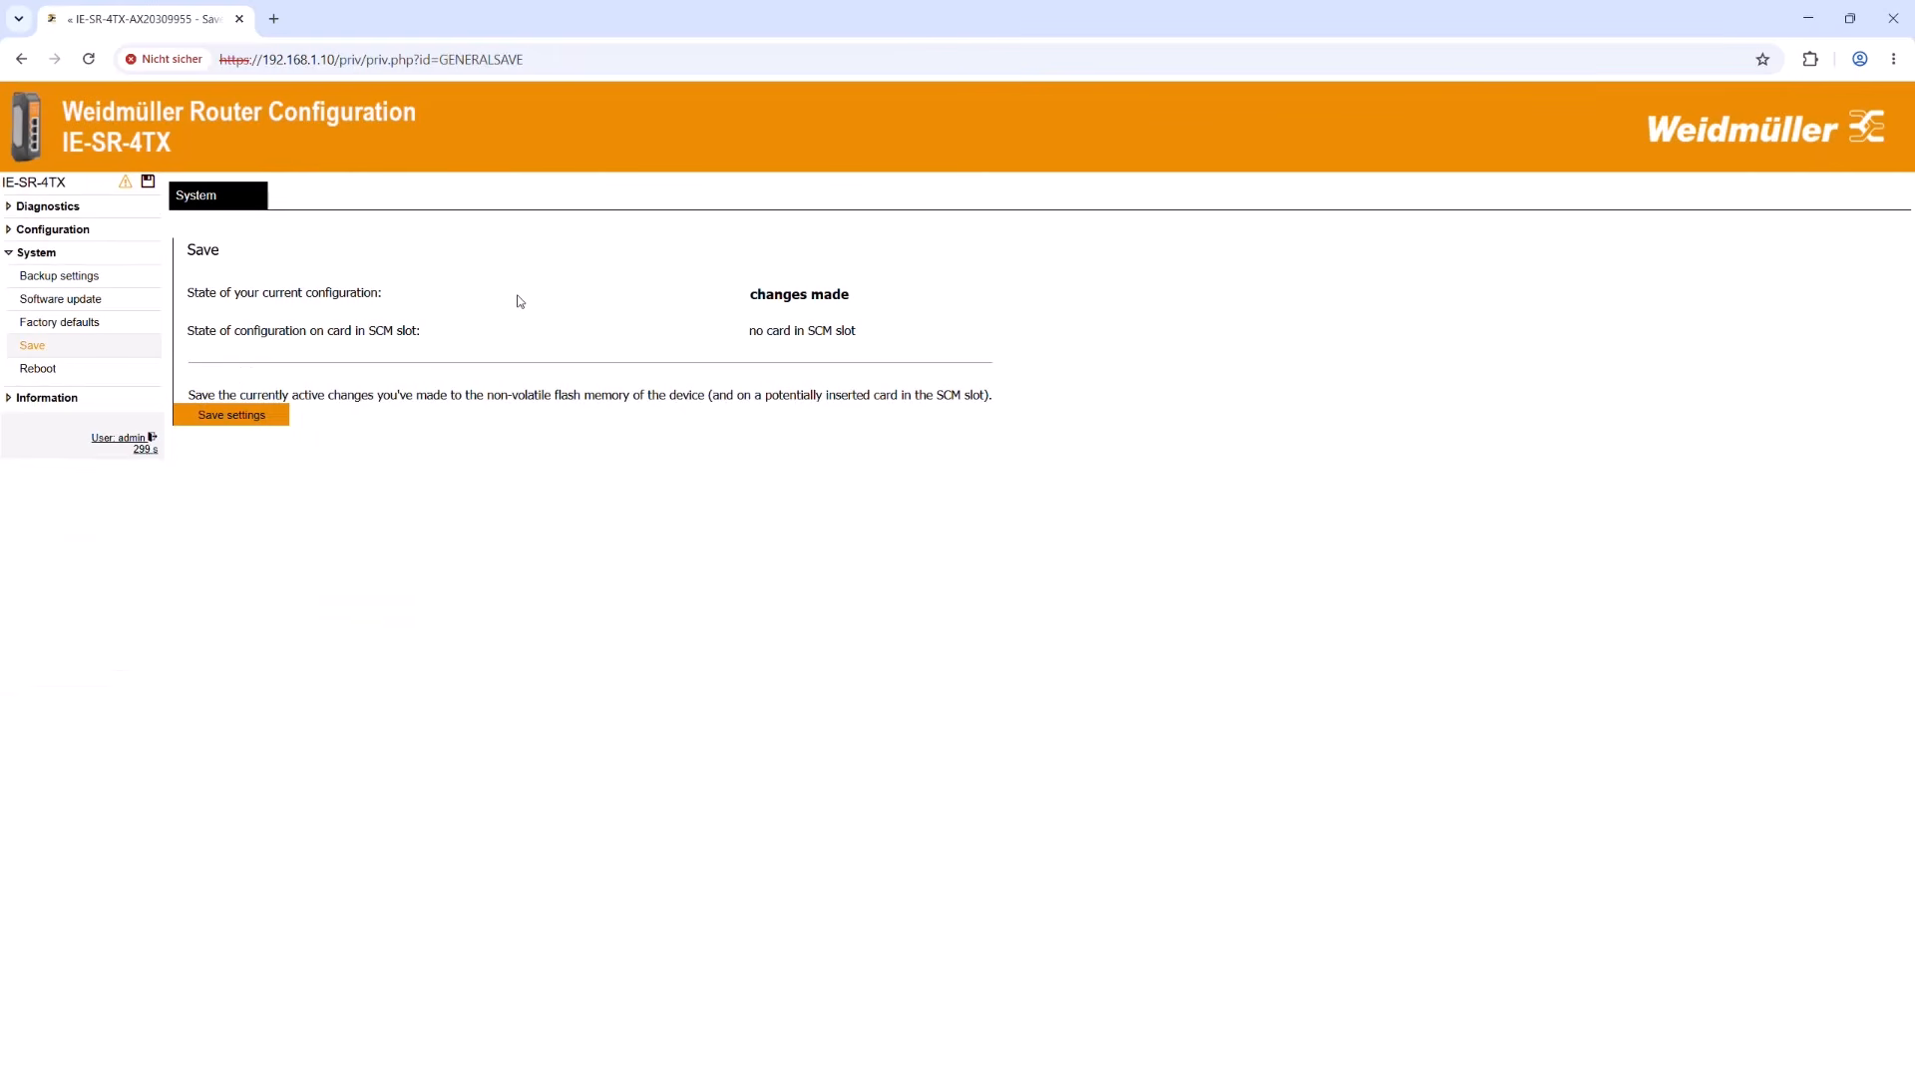
{"action": "left_click", "coordinate": [265, 423]}
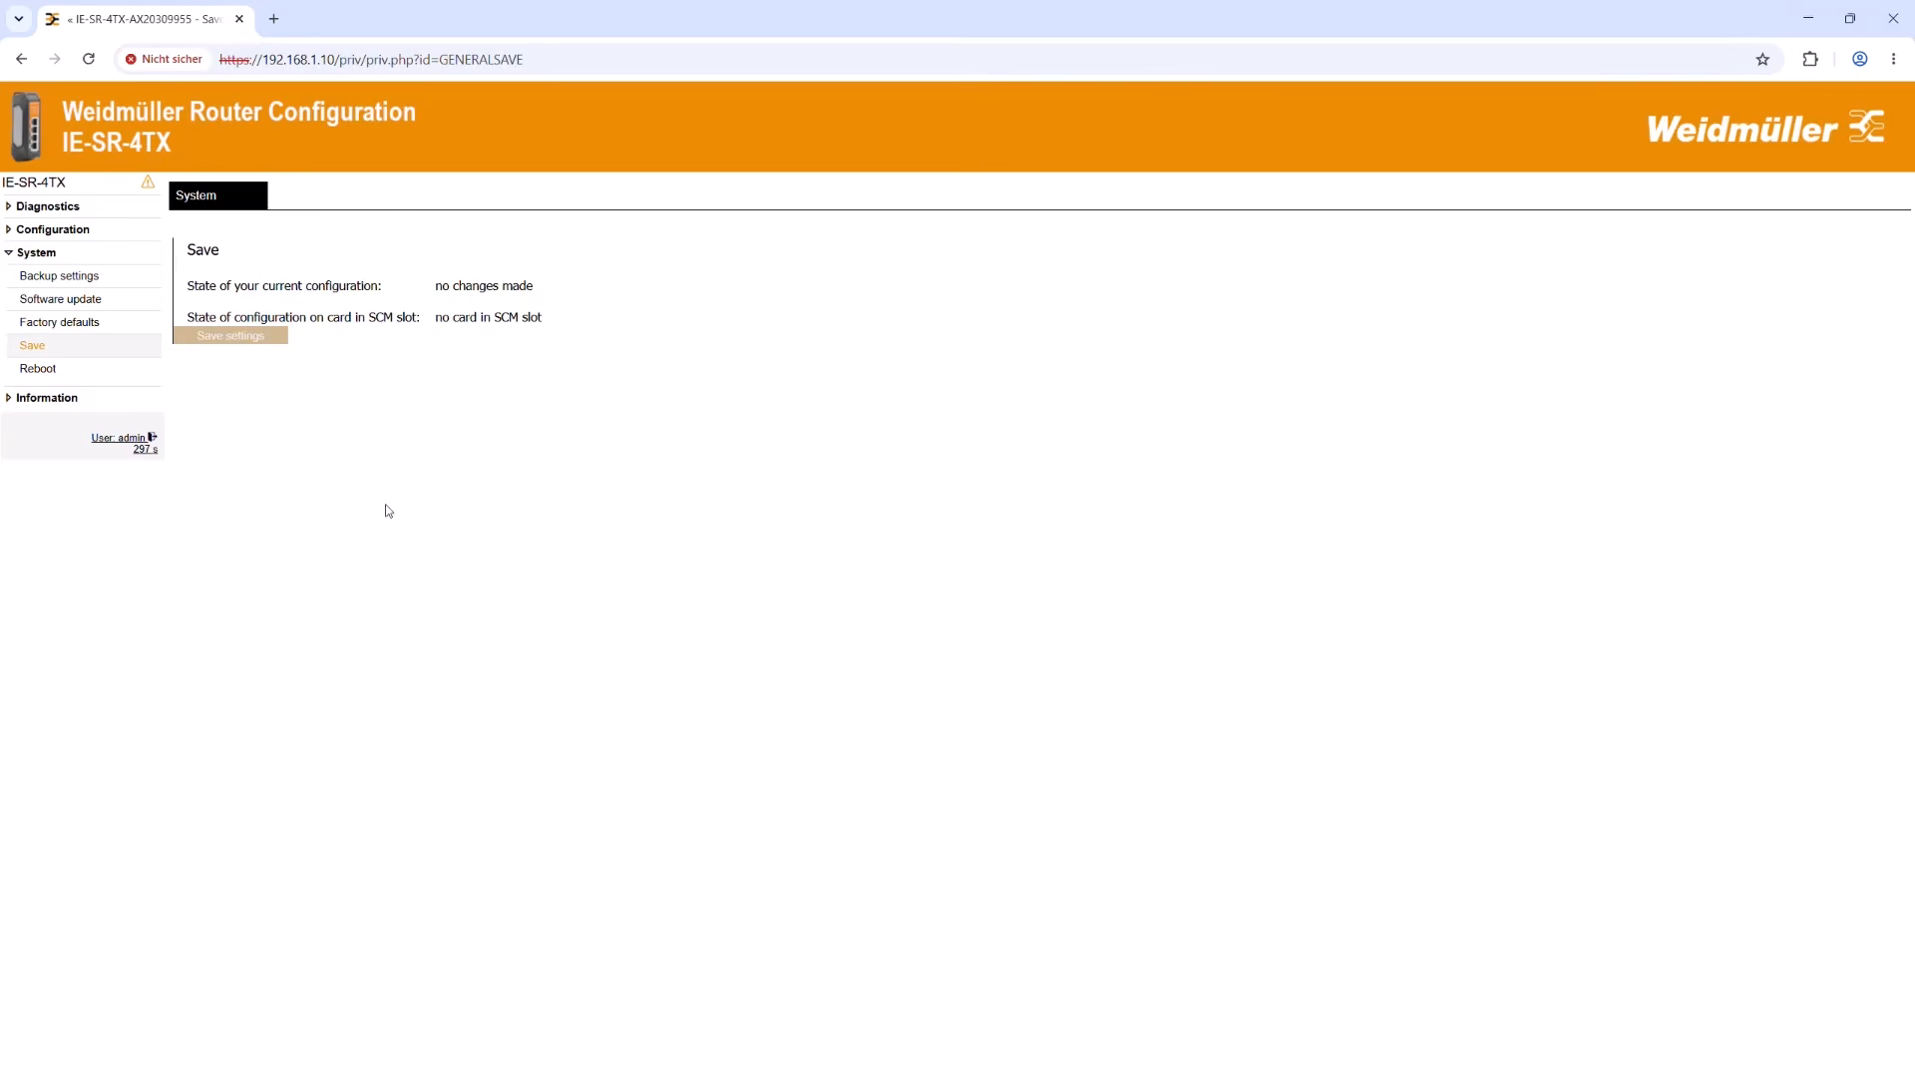
Step: Open the switch at 192.168.1.20 in a new browser tab and log in as admin with the account password
{"action": "left_click", "coordinate": [274, 17]}
{"action": "left_click", "coordinate": [278, 58]}
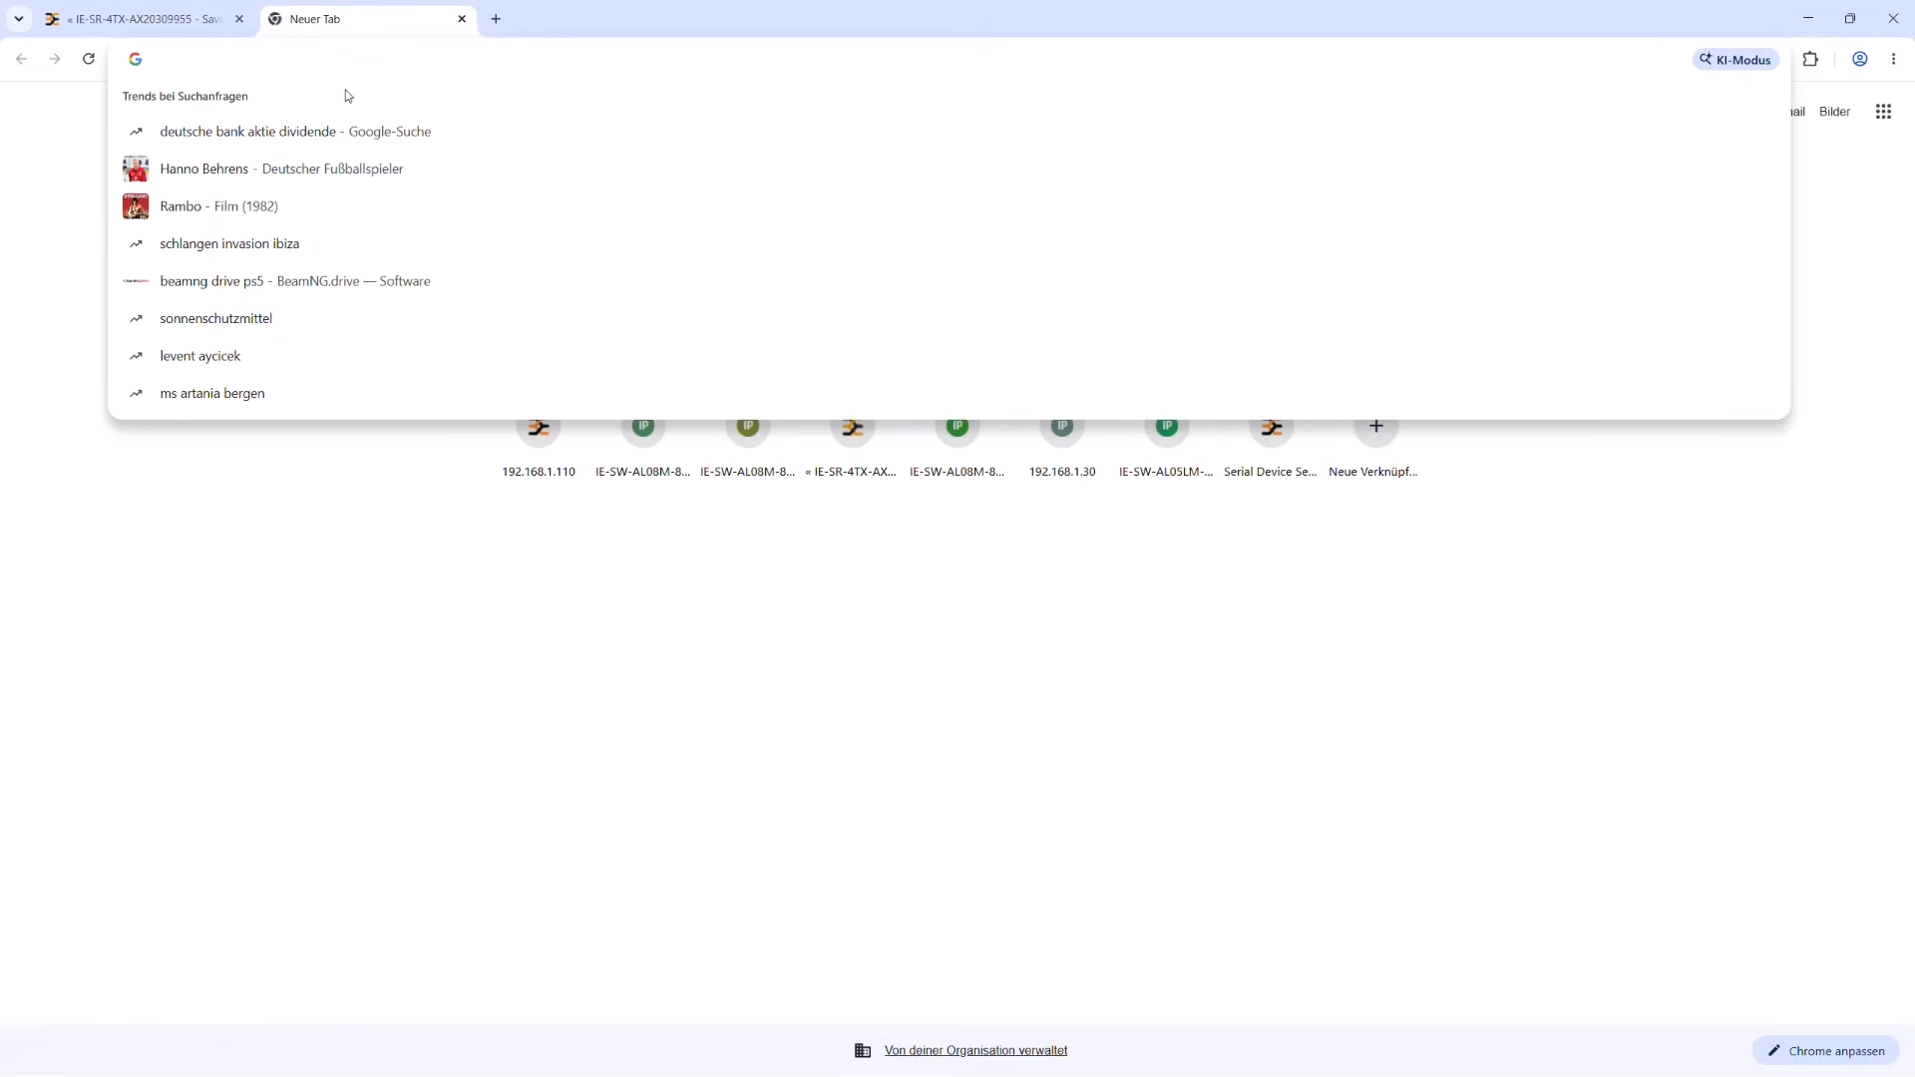
{"action": "type", "text": "192.168"}
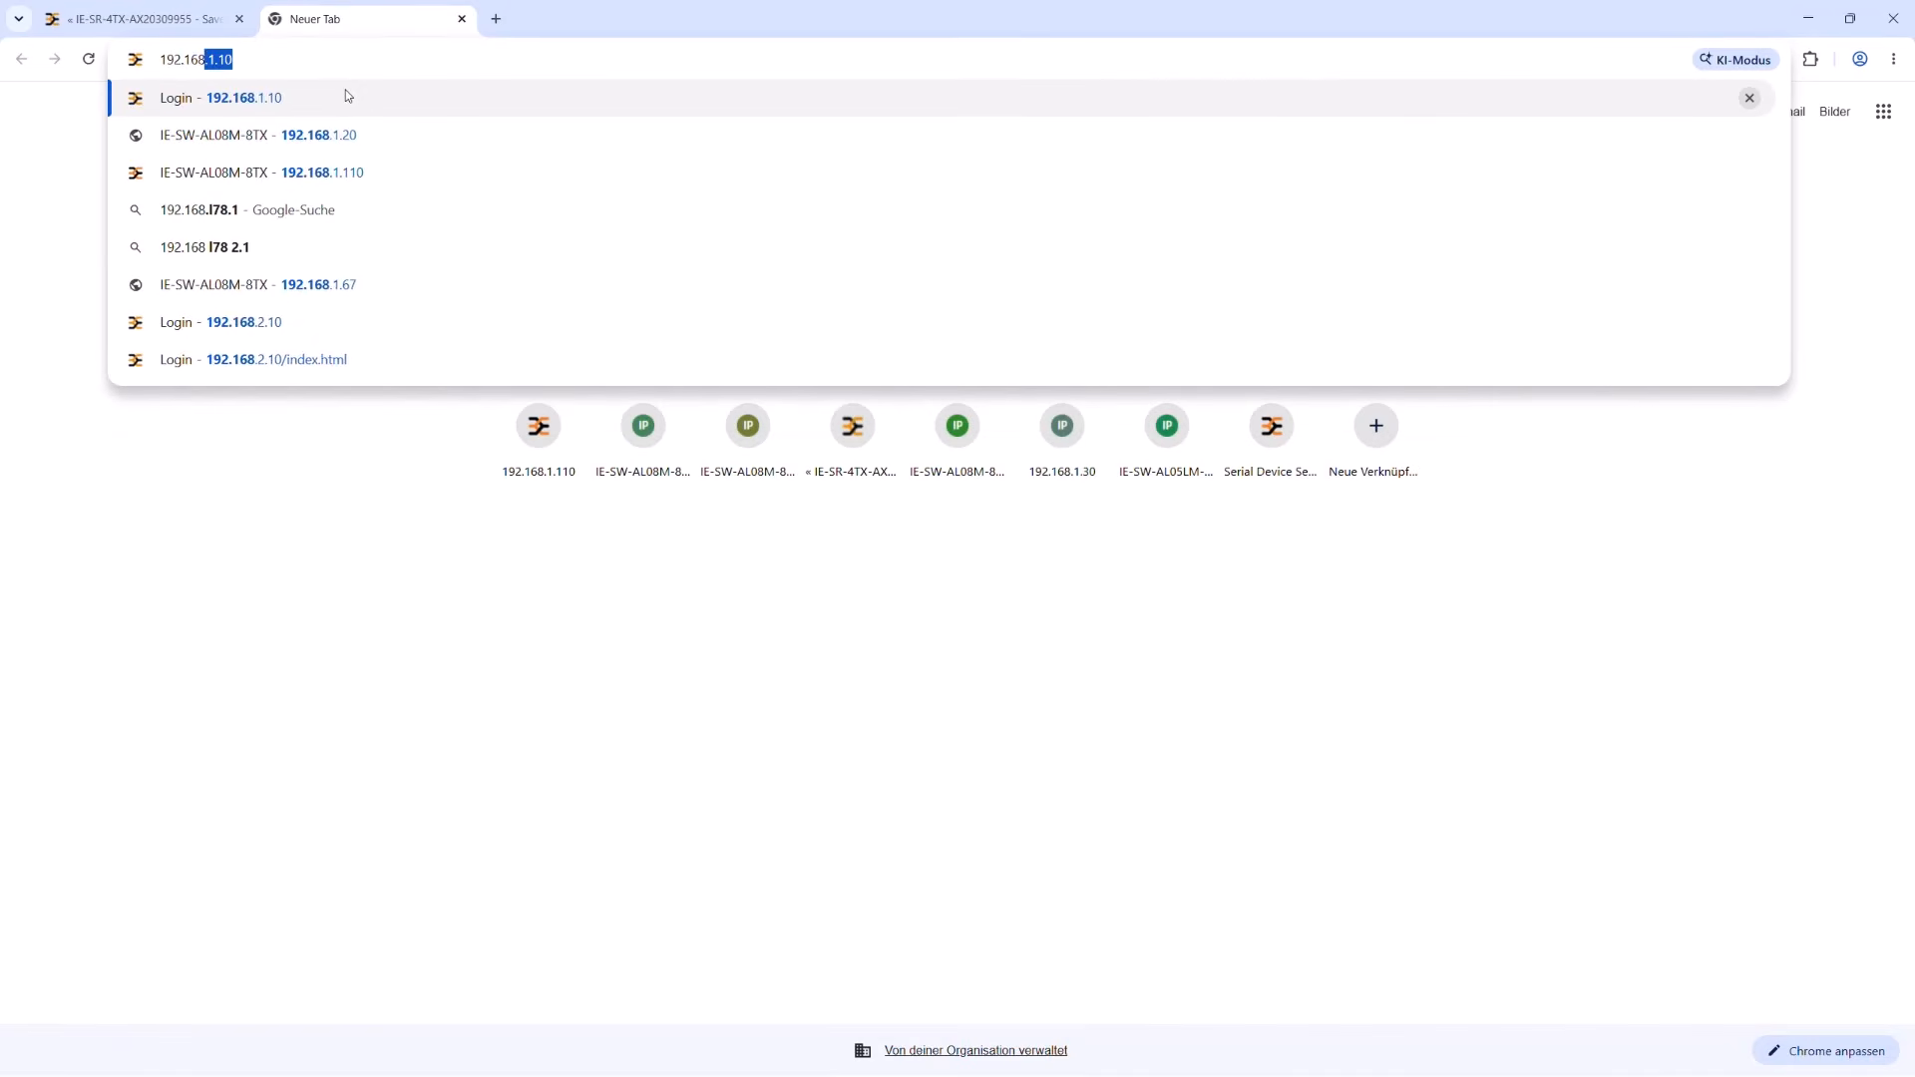
{"action": "type", "text": ".1.20"}
{"action": "key", "text": "Return"}
{"action": "type", "text": "adm"}
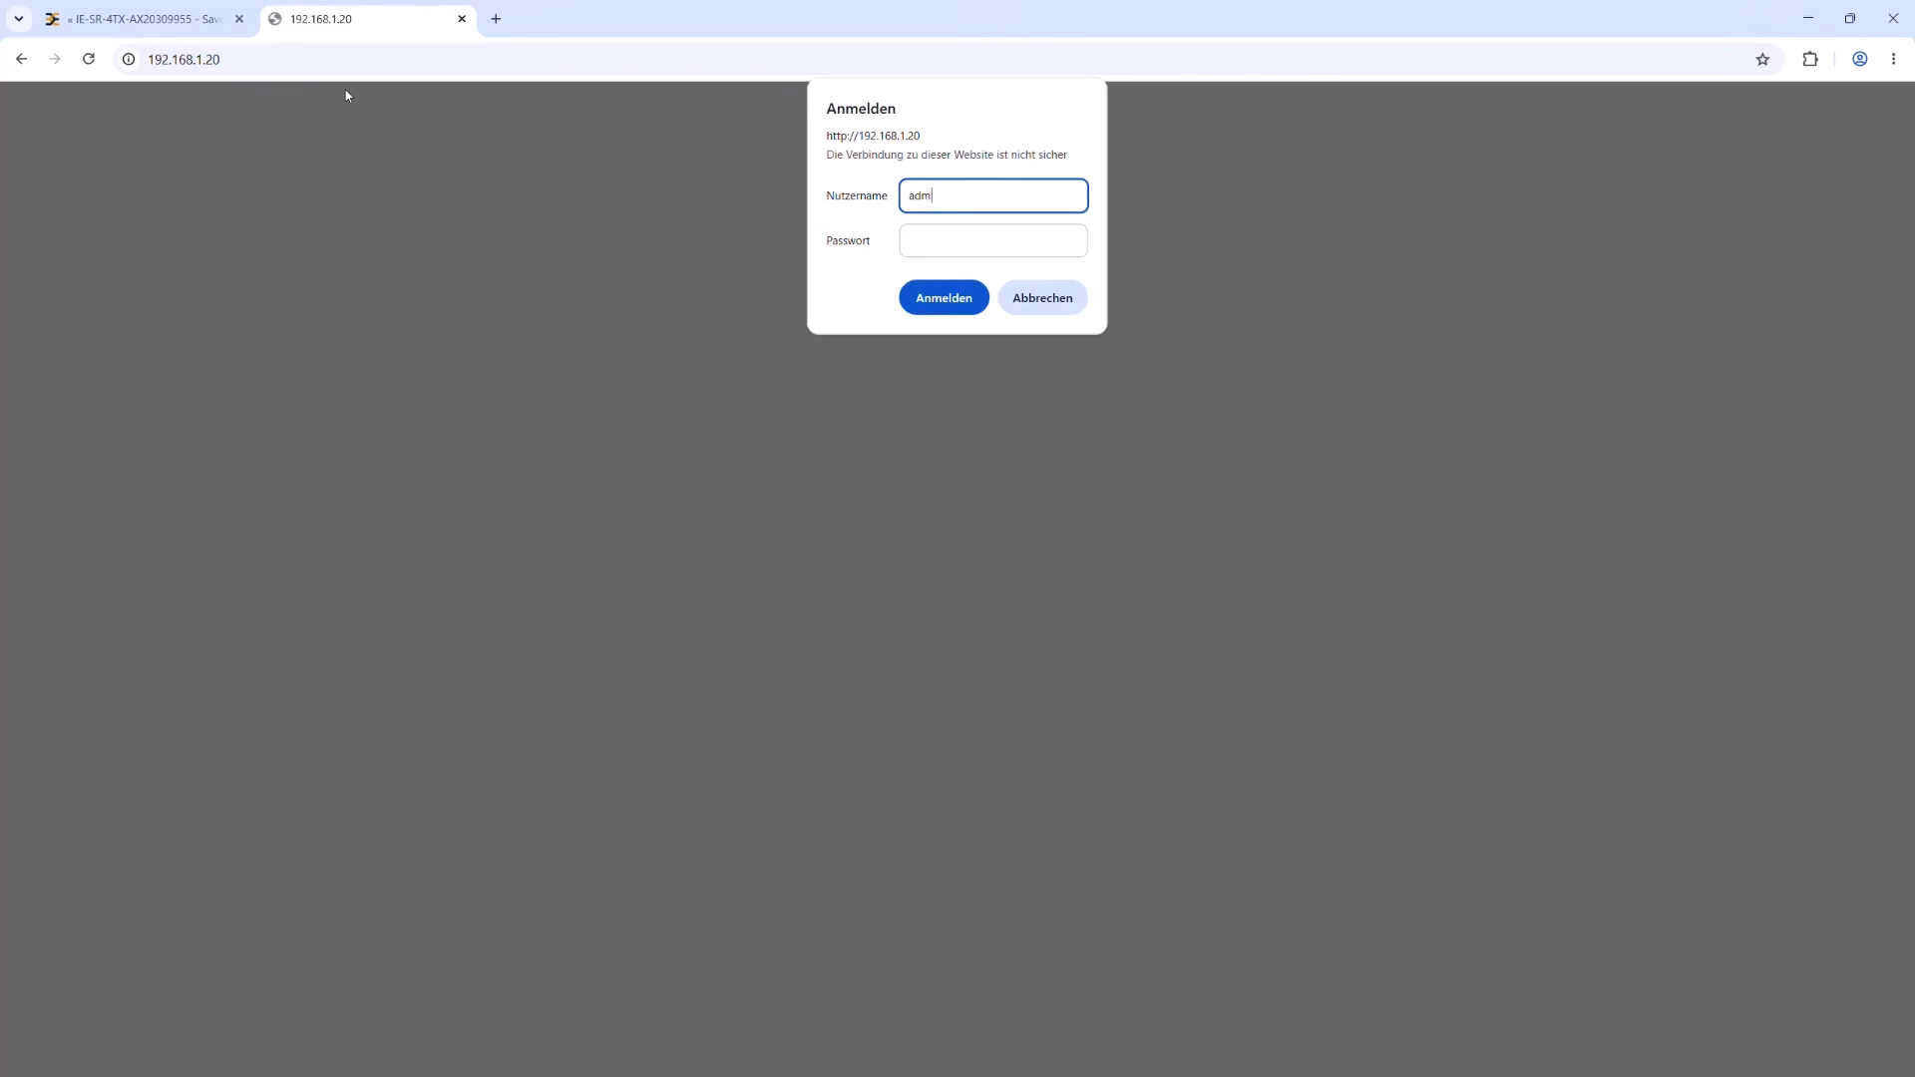
{"action": "type", "text": "in"}
{"action": "key", "text": "Tab"}
{"action": "type", "text": "1234"}
{"action": "key", "text": "Return"}
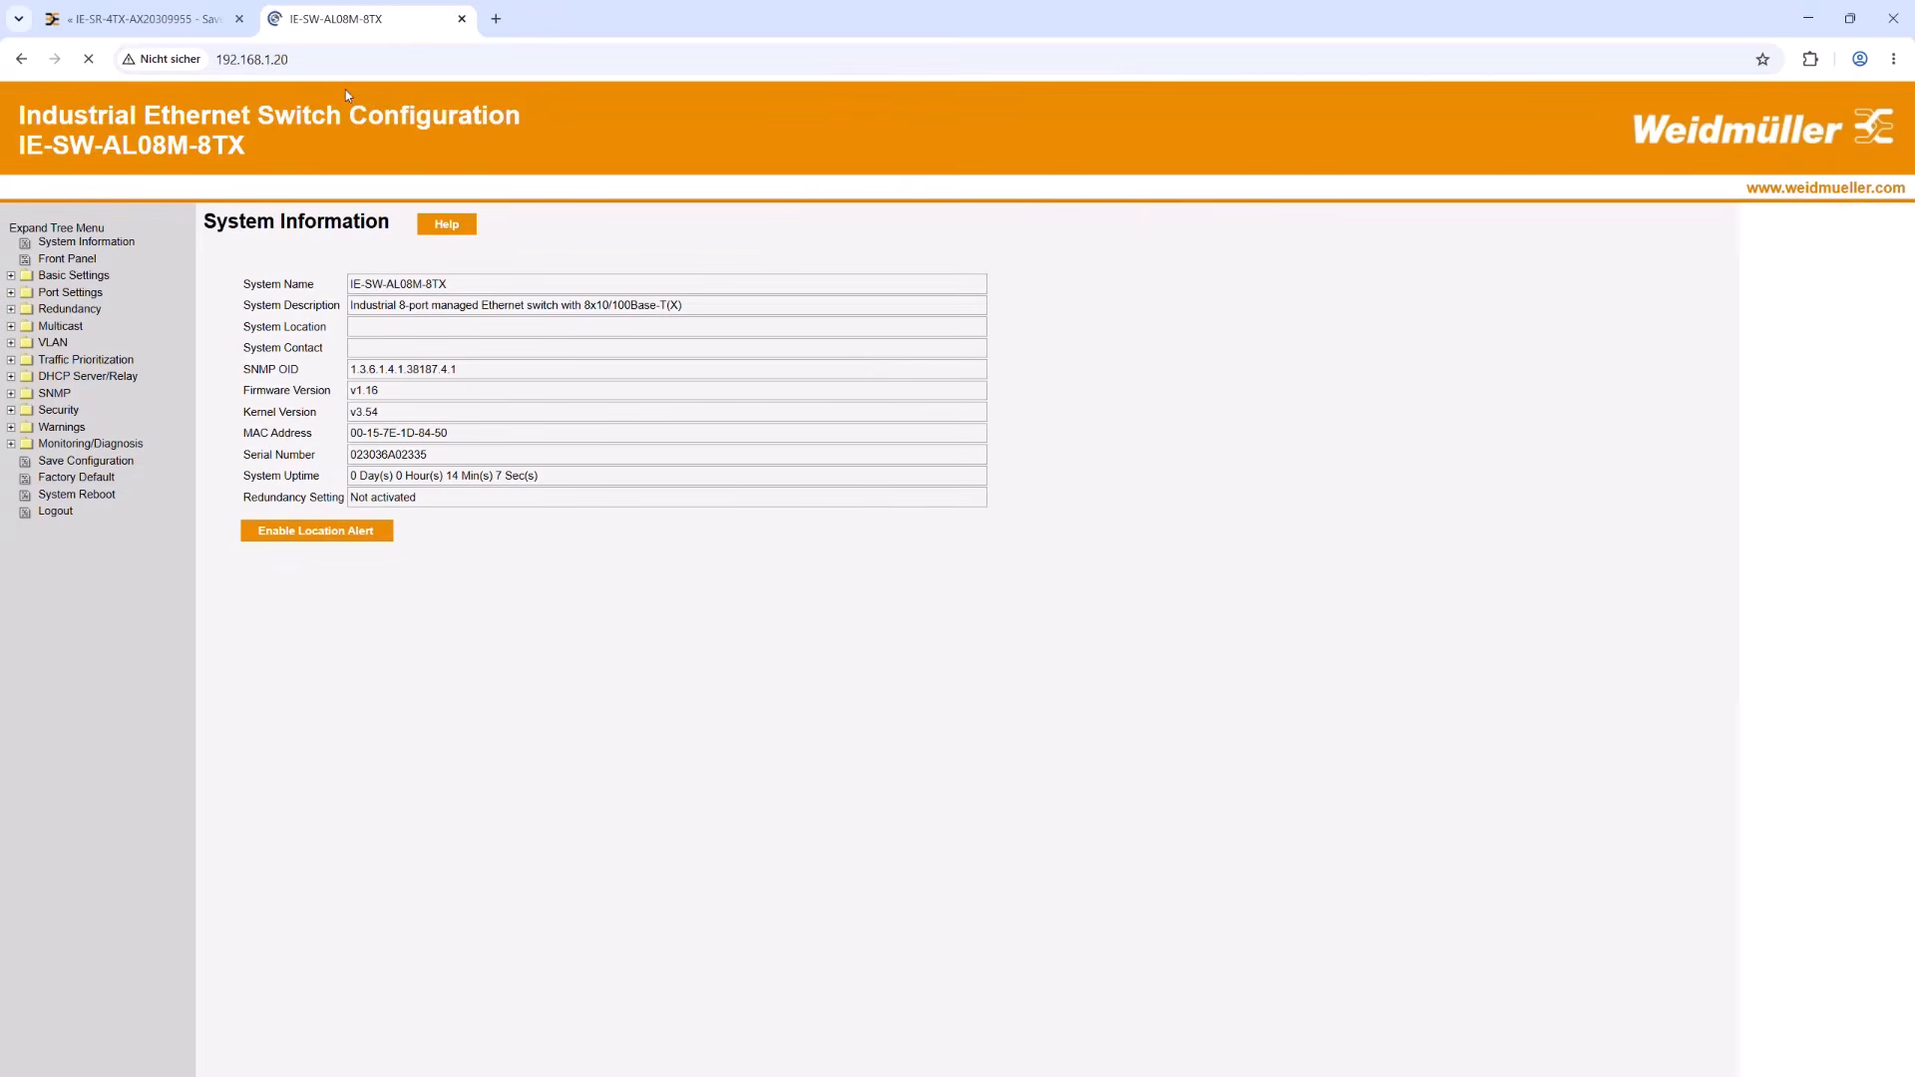
Step: Change the switch's IP assignment to DHCP in its basic settings, apply it and accept the loss of the current address
{"action": "left_click", "coordinate": [88, 276]}
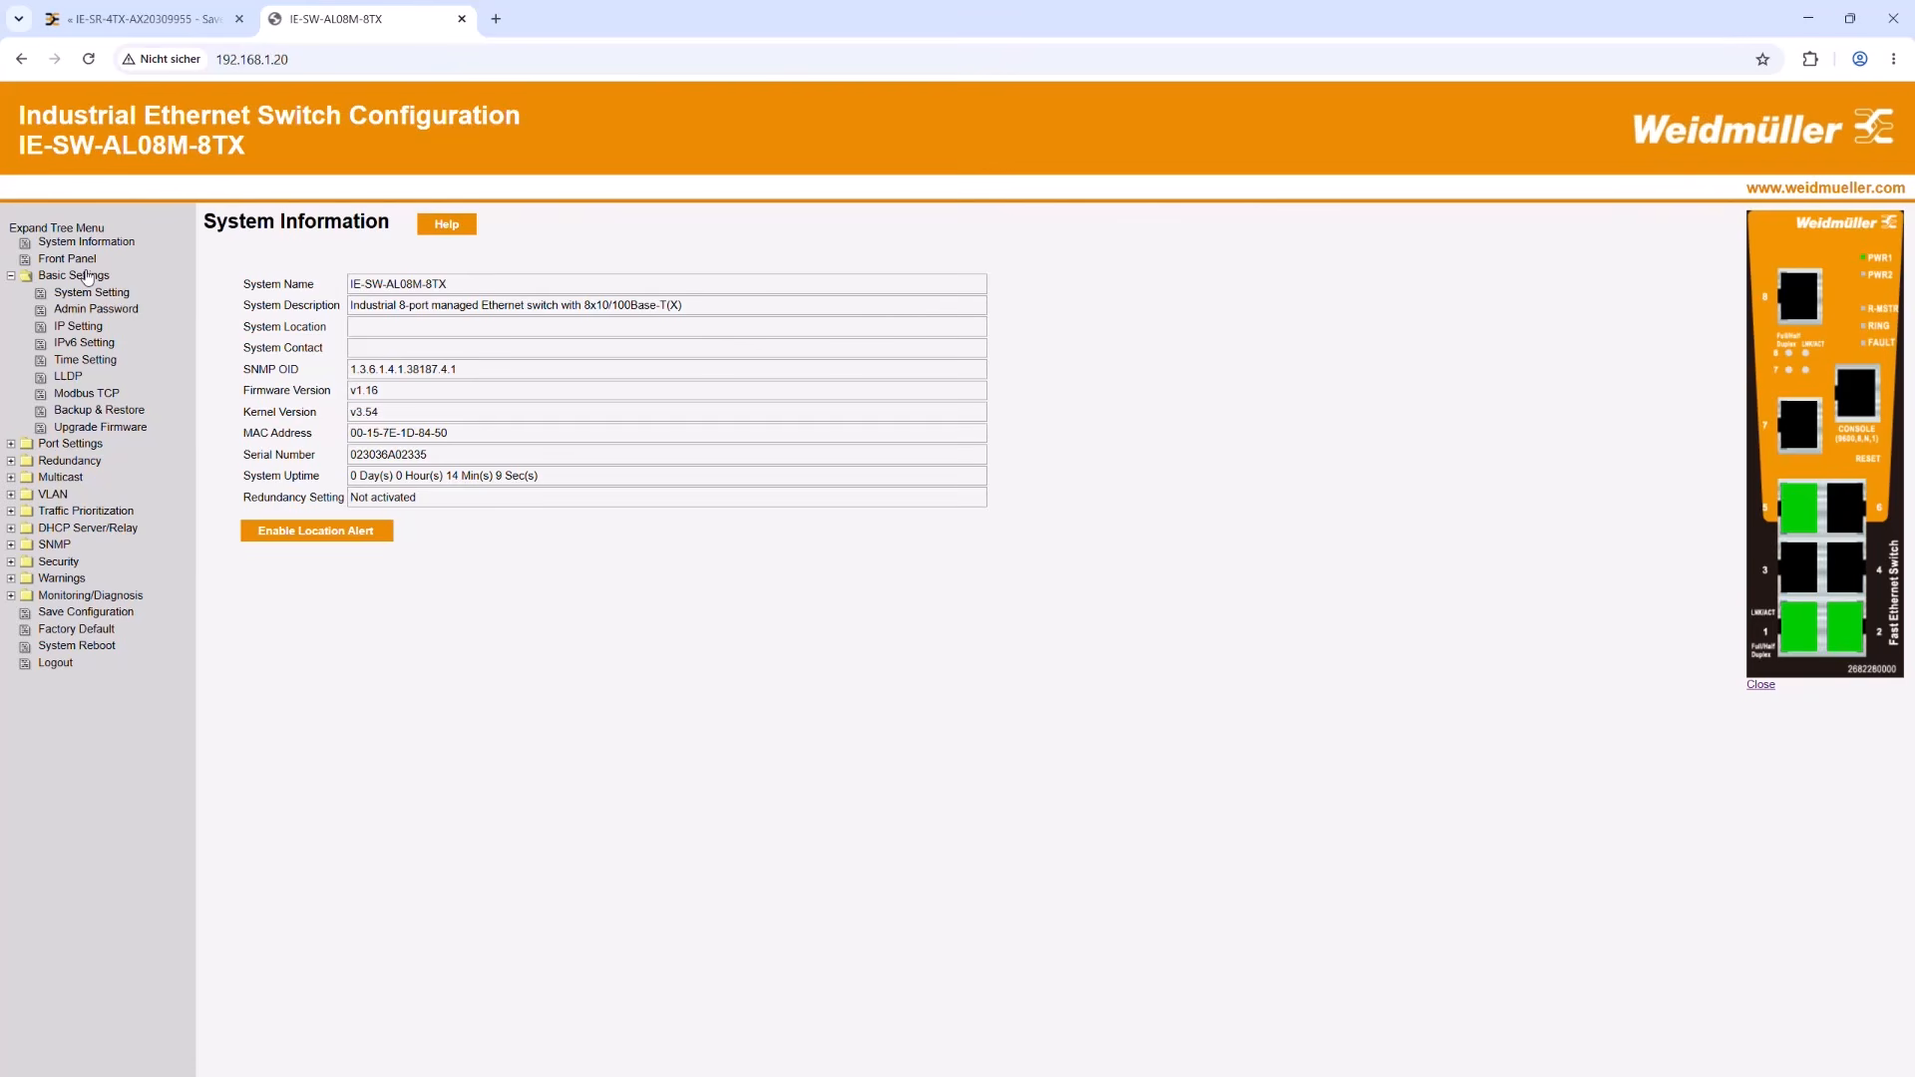
{"action": "left_click", "coordinate": [88, 327]}
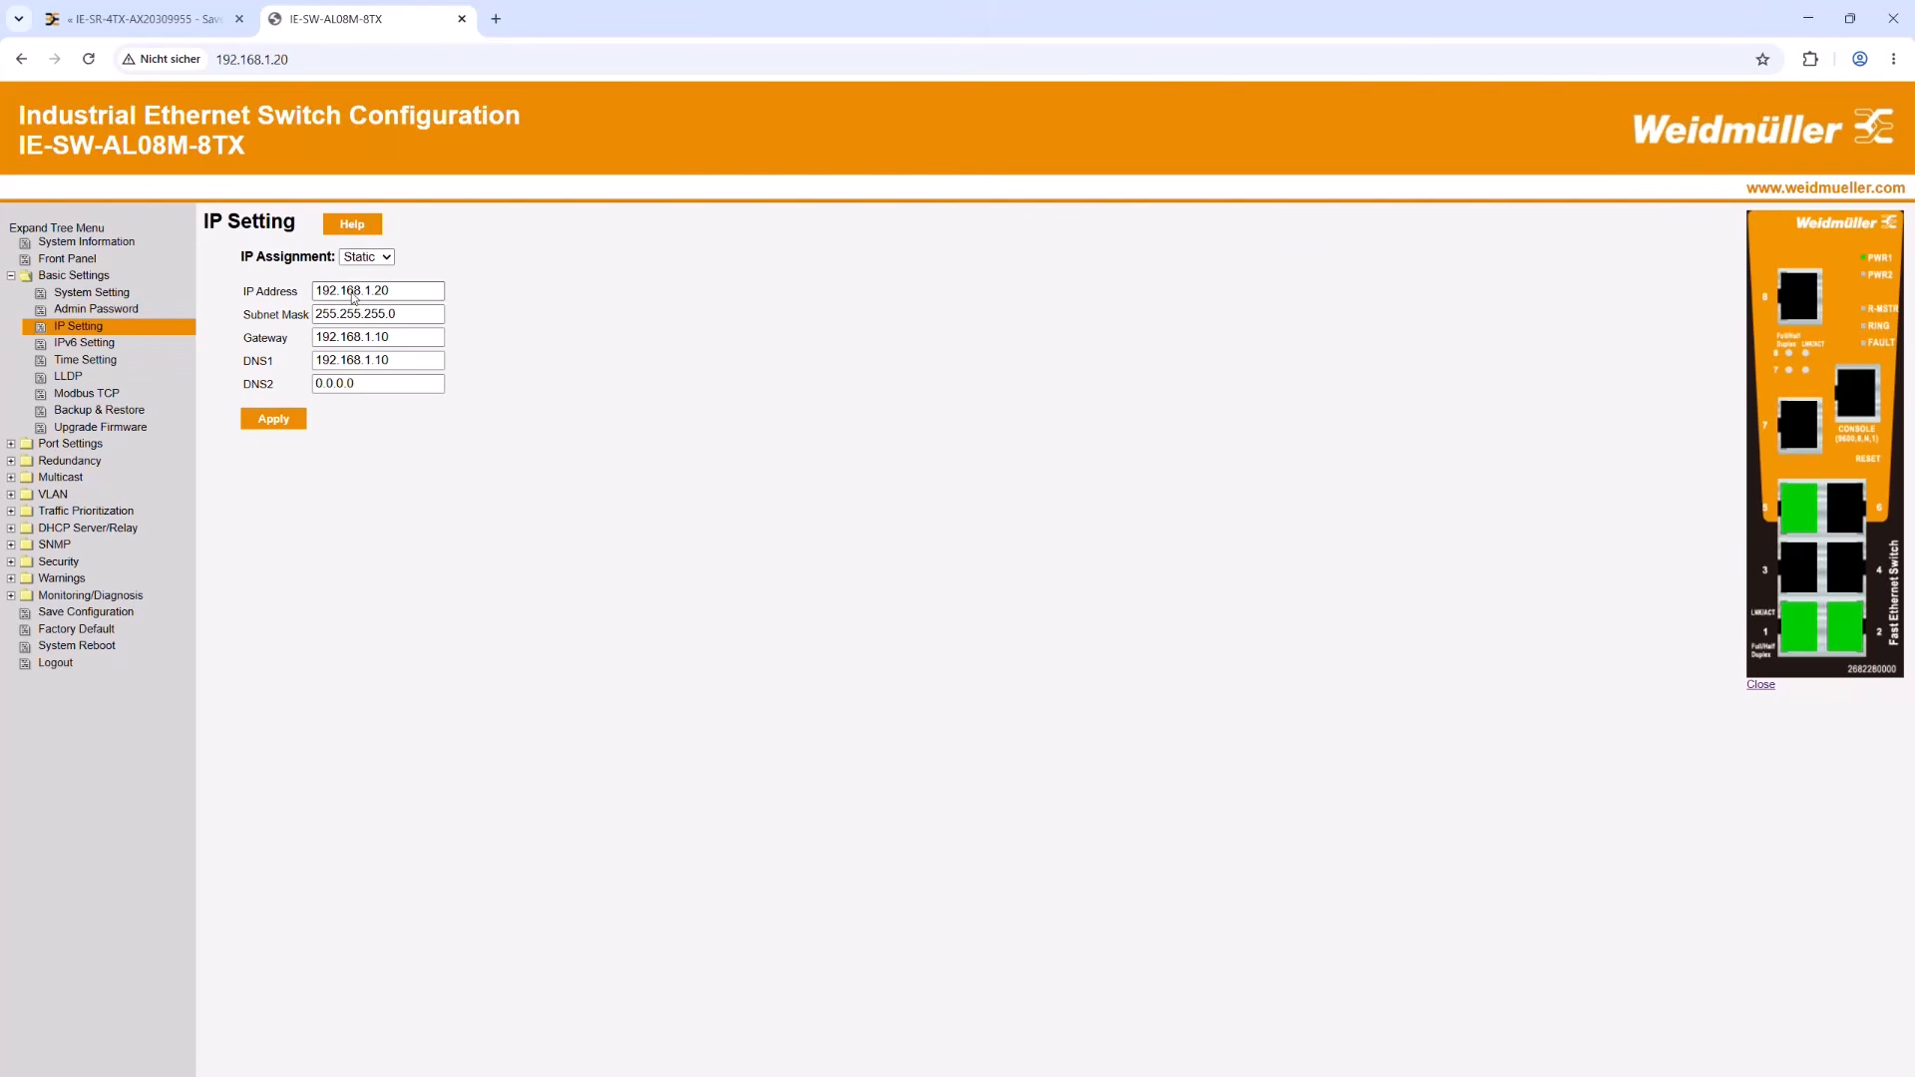
{"action": "left_click", "coordinate": [351, 293]}
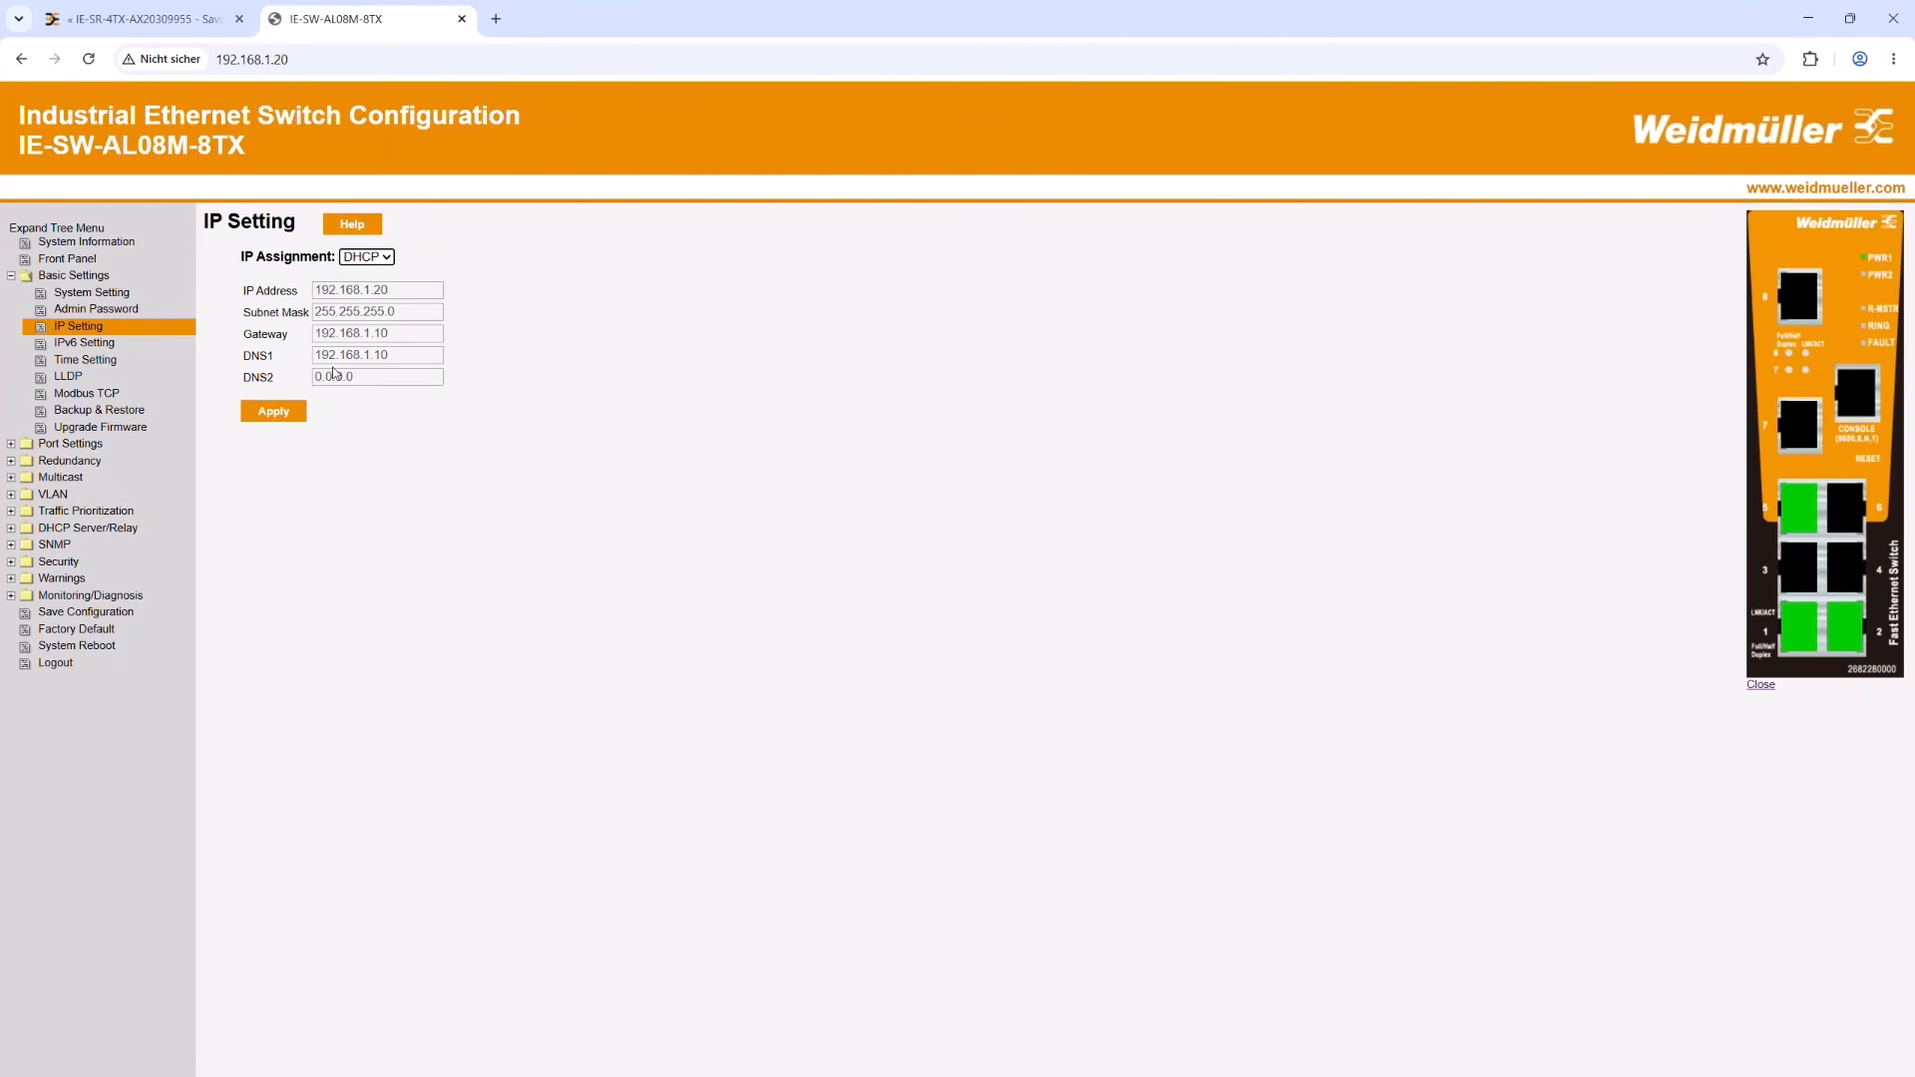
{"action": "left_click", "coordinate": [256, 410]}
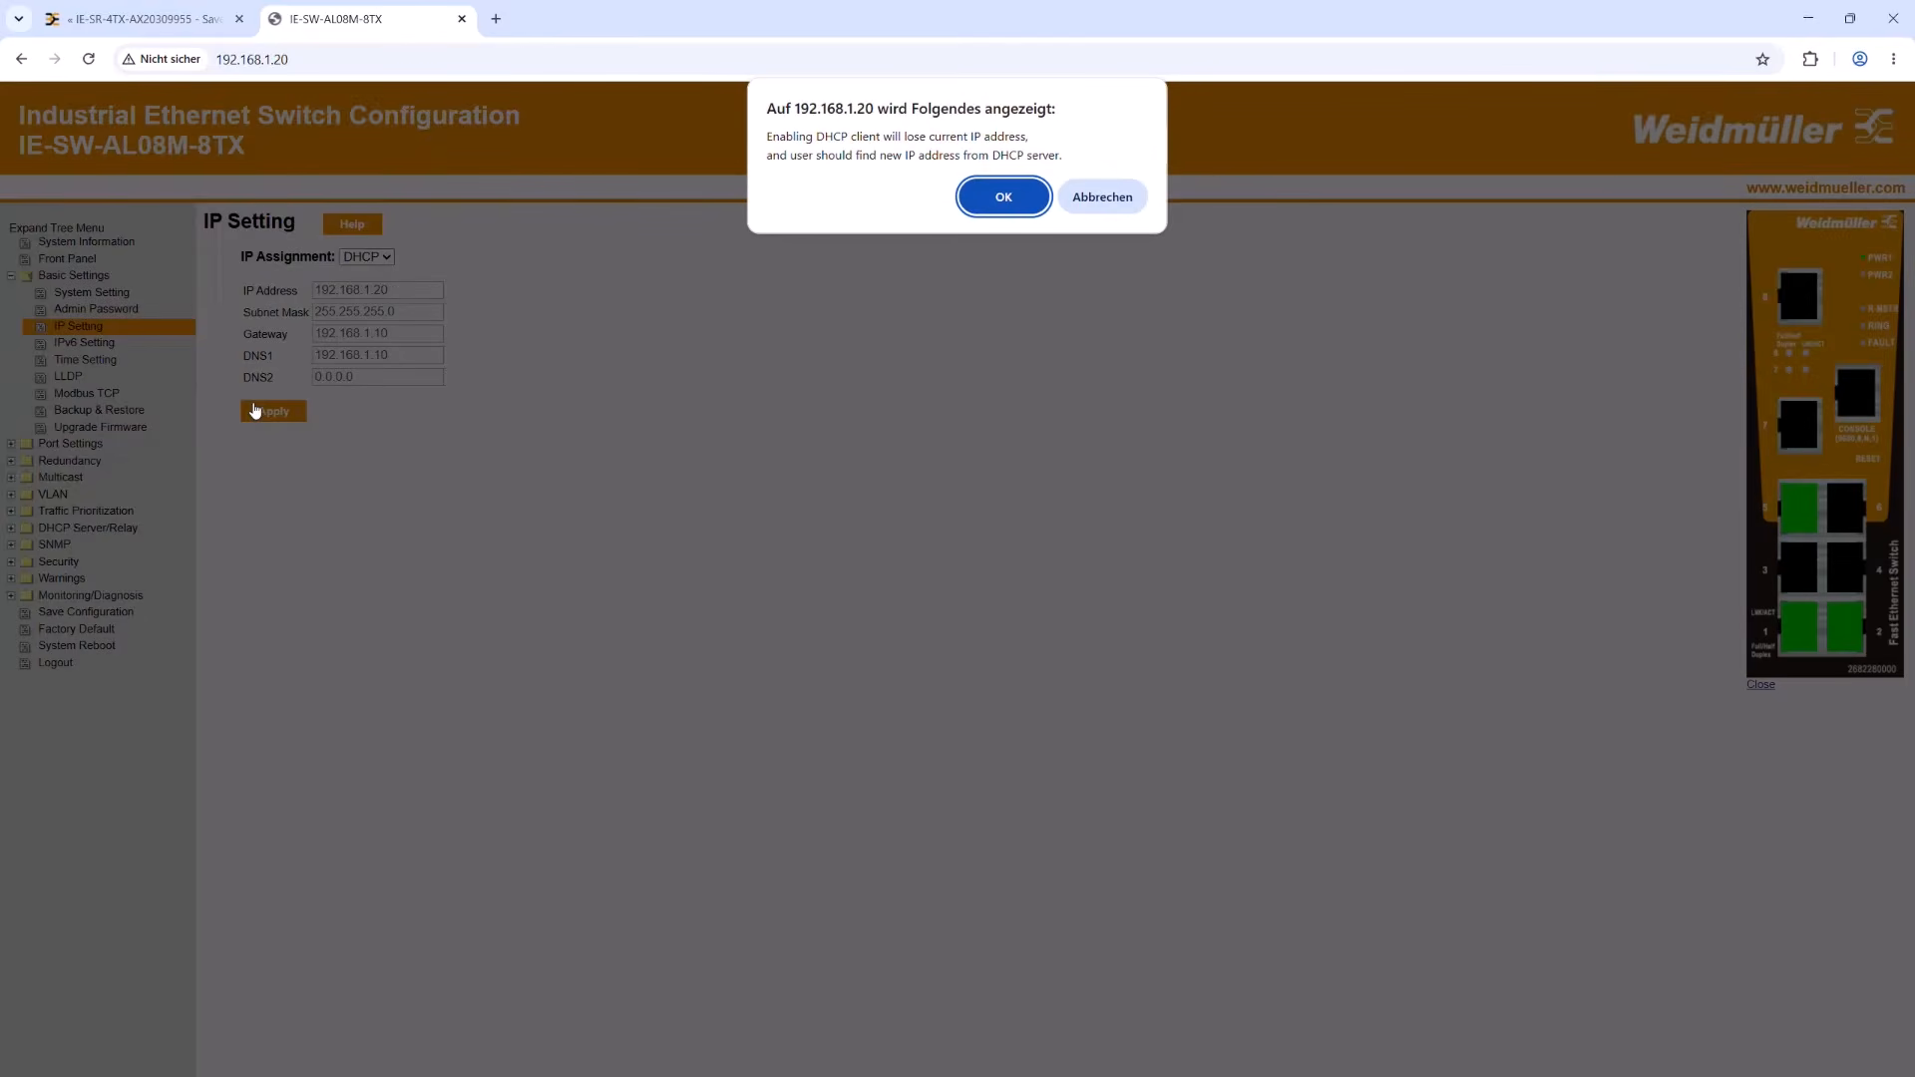
{"action": "left_click", "coordinate": [985, 206]}
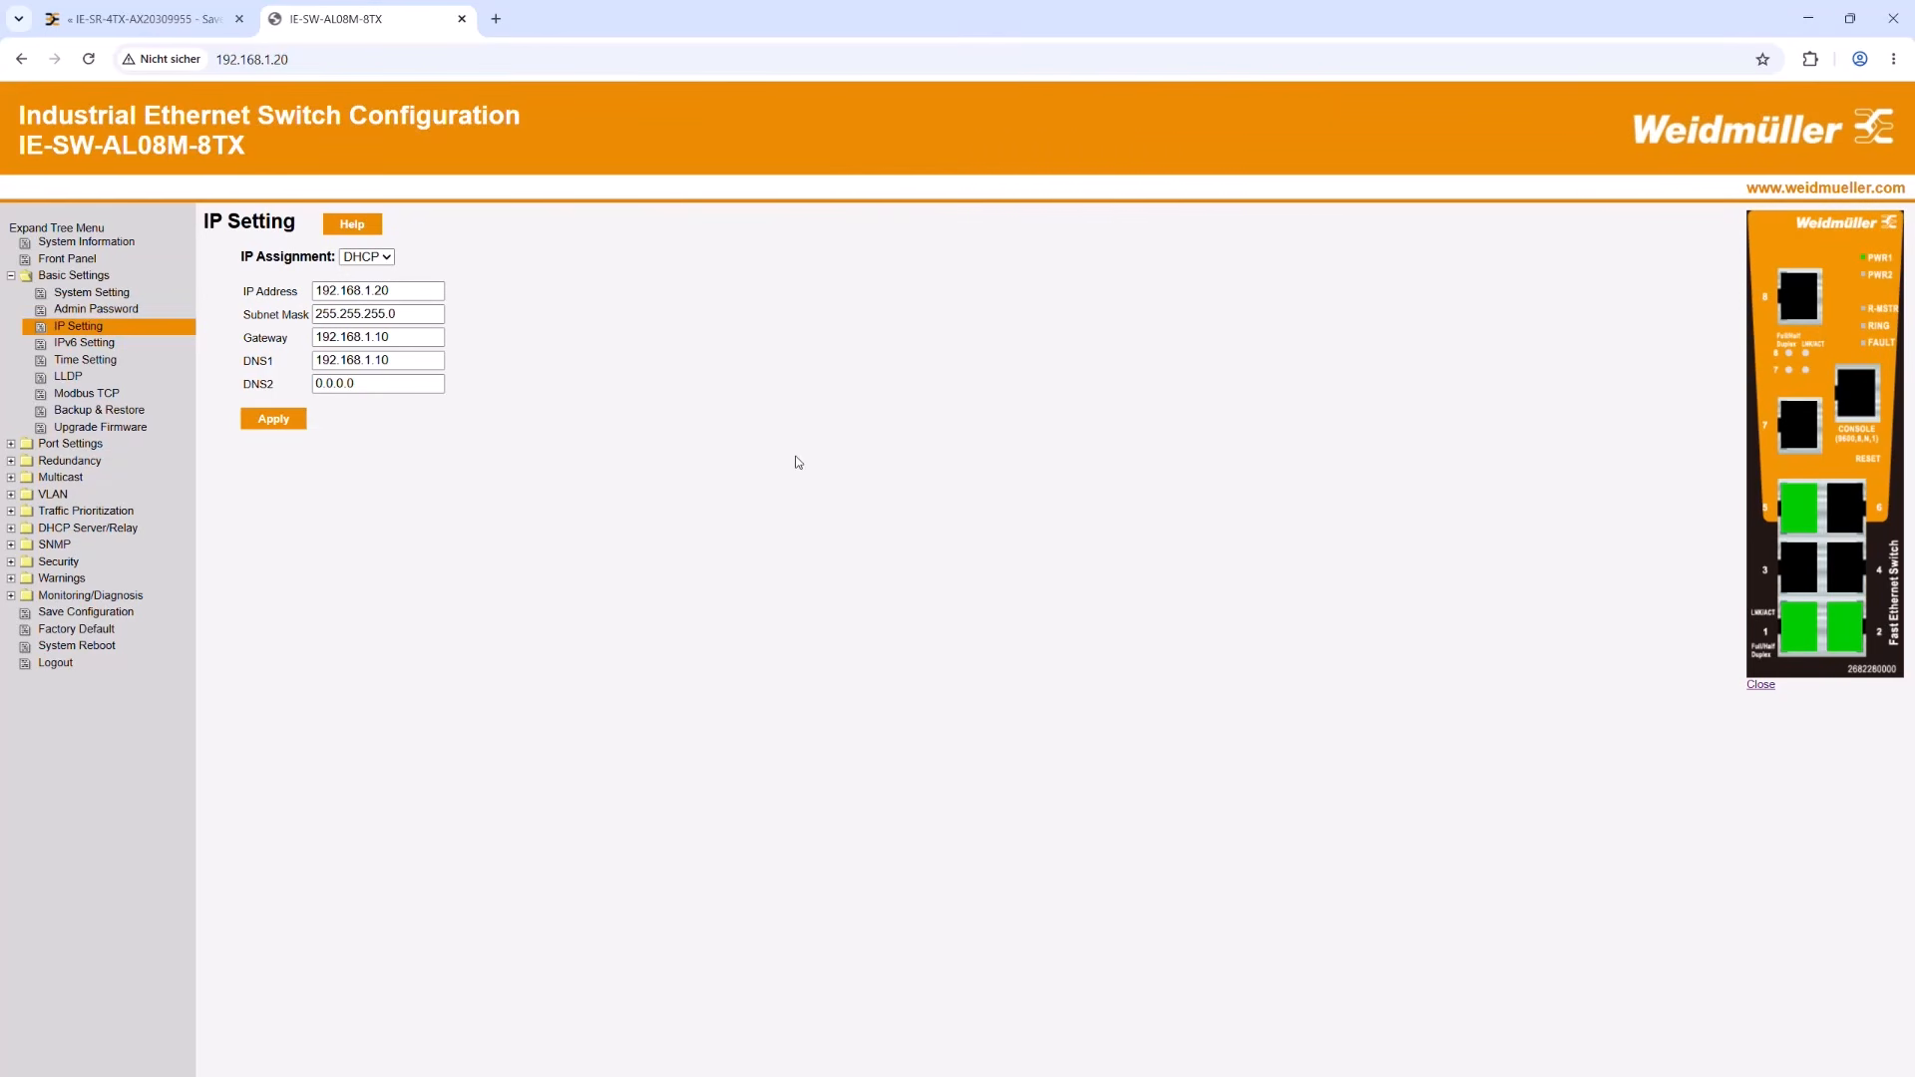
Step: Close the switch's page and copy the leased IP address from the active leases of the router's DHCP server
{"action": "left_click", "coordinate": [462, 19]}
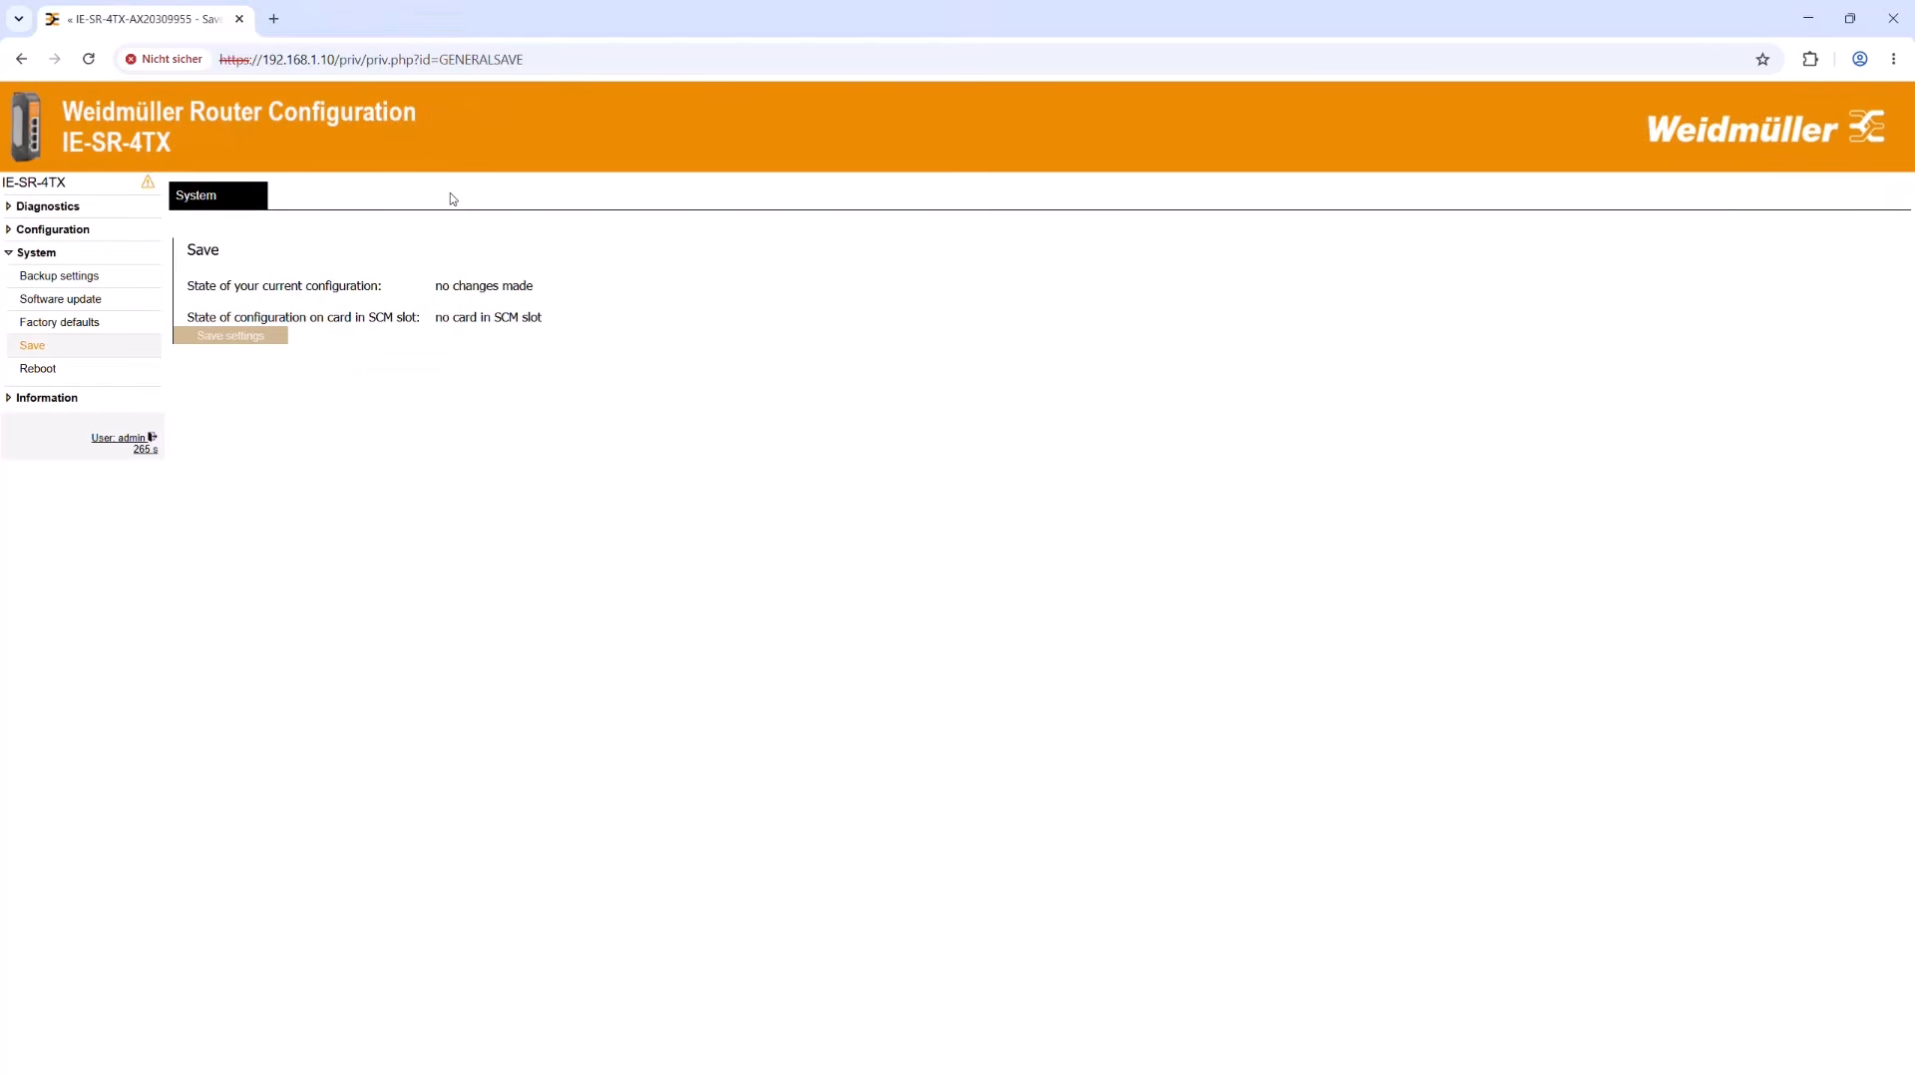
{"action": "left_click", "coordinate": [56, 232]}
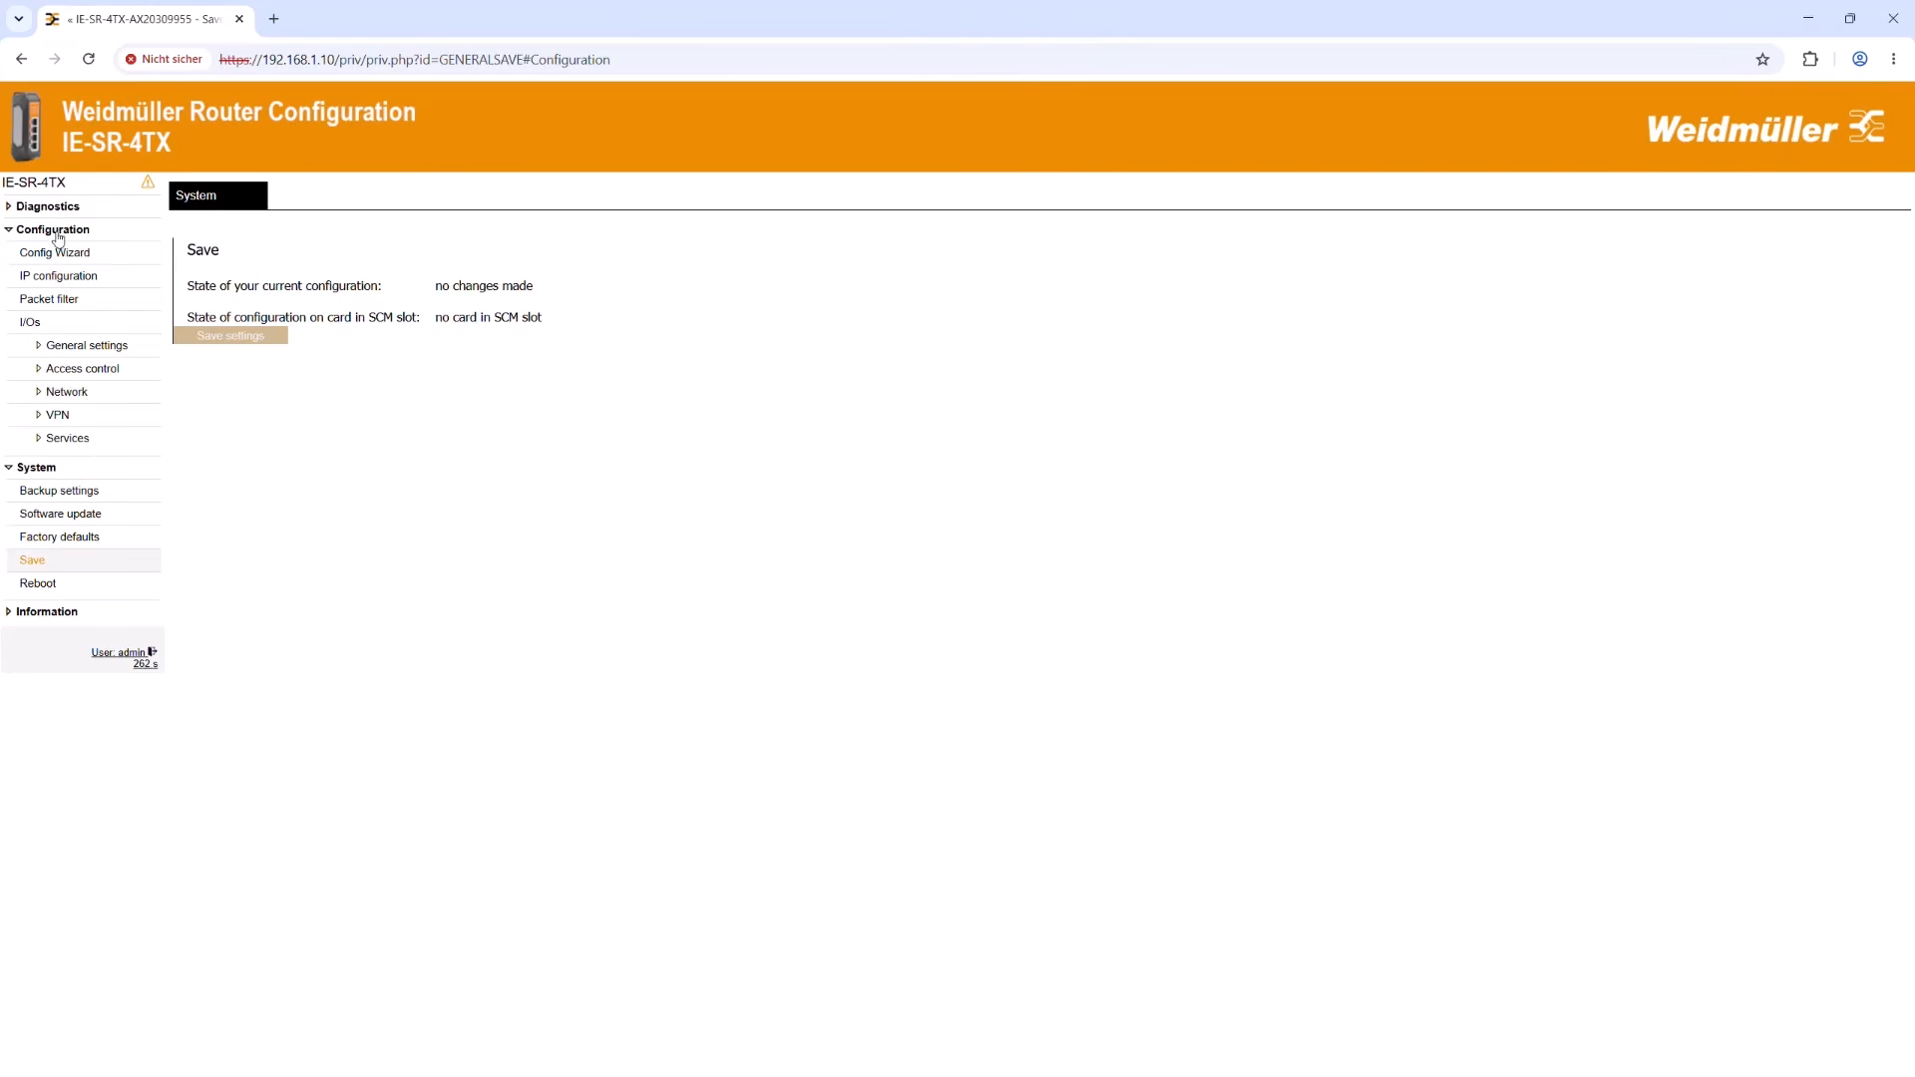
{"action": "left_click", "coordinate": [66, 438]}
{"action": "left_click", "coordinate": [71, 462]}
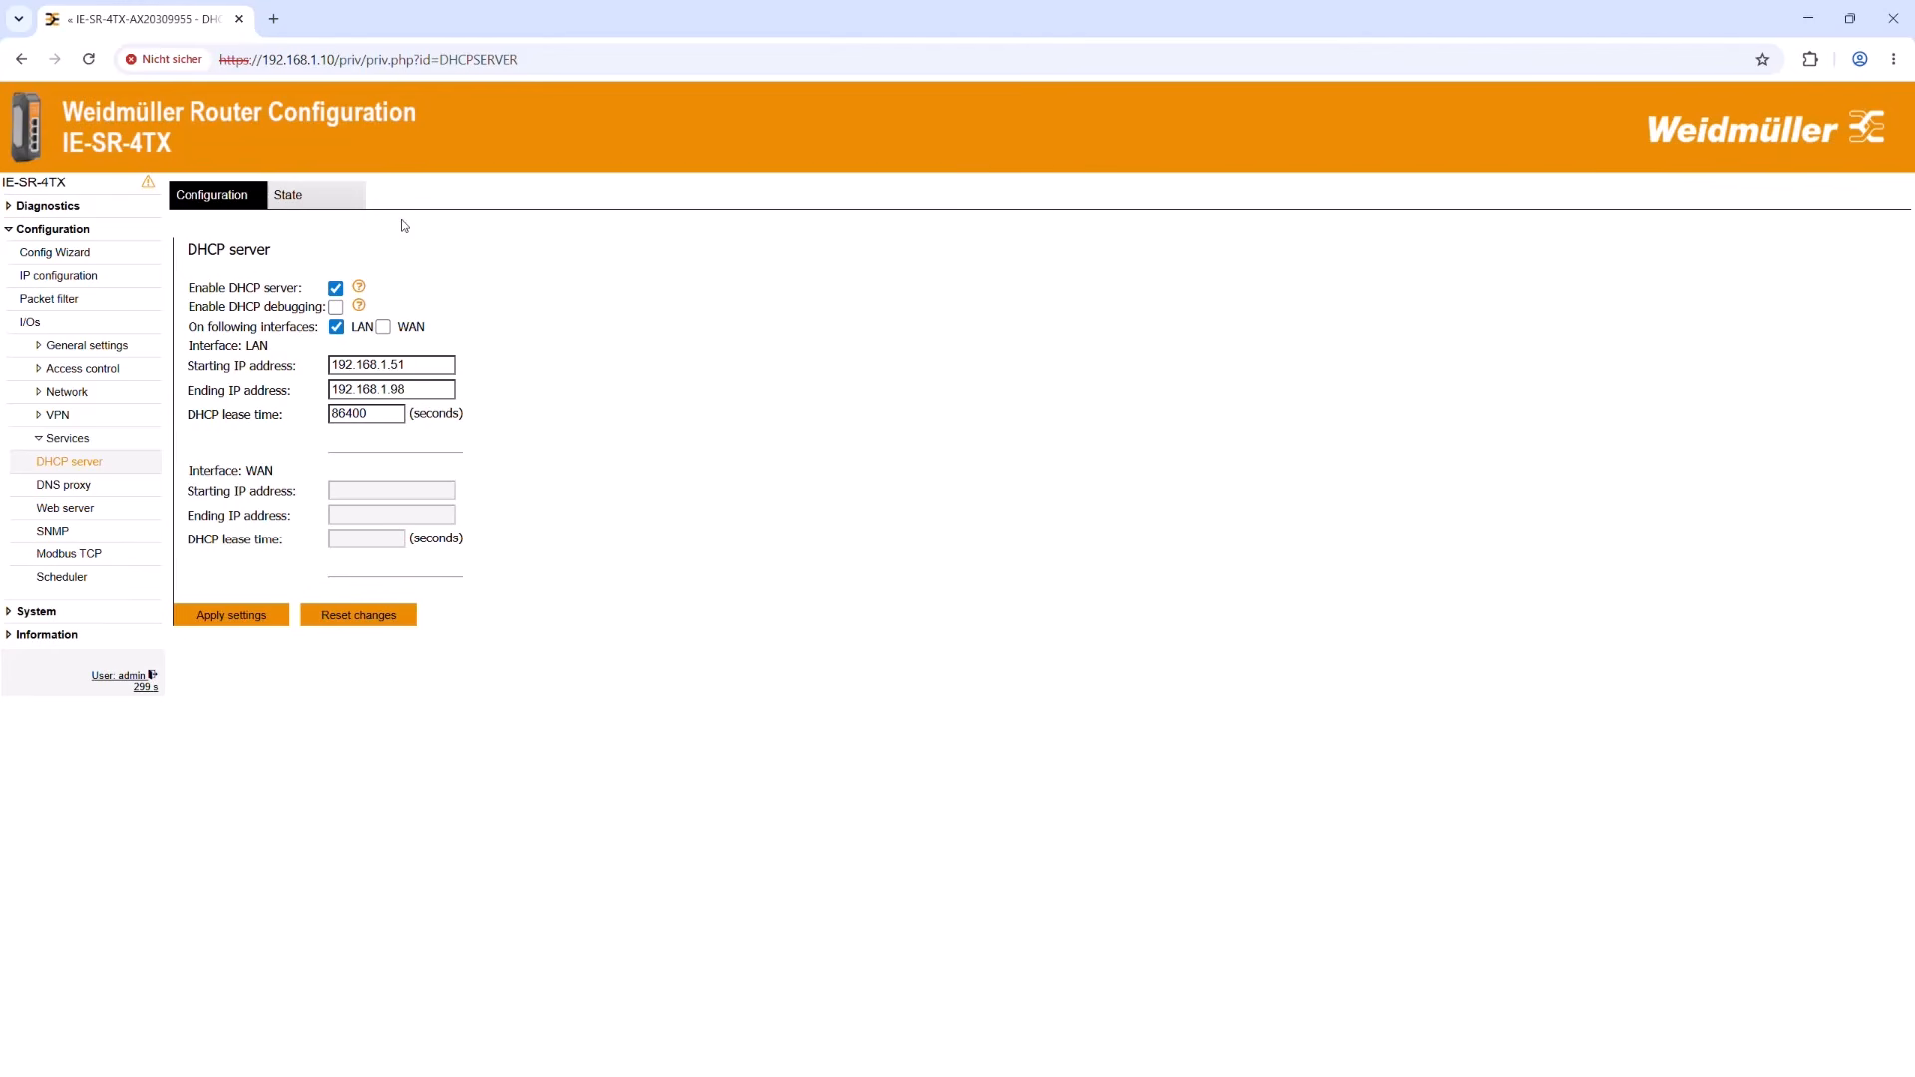
{"action": "left_click", "coordinate": [361, 195]}
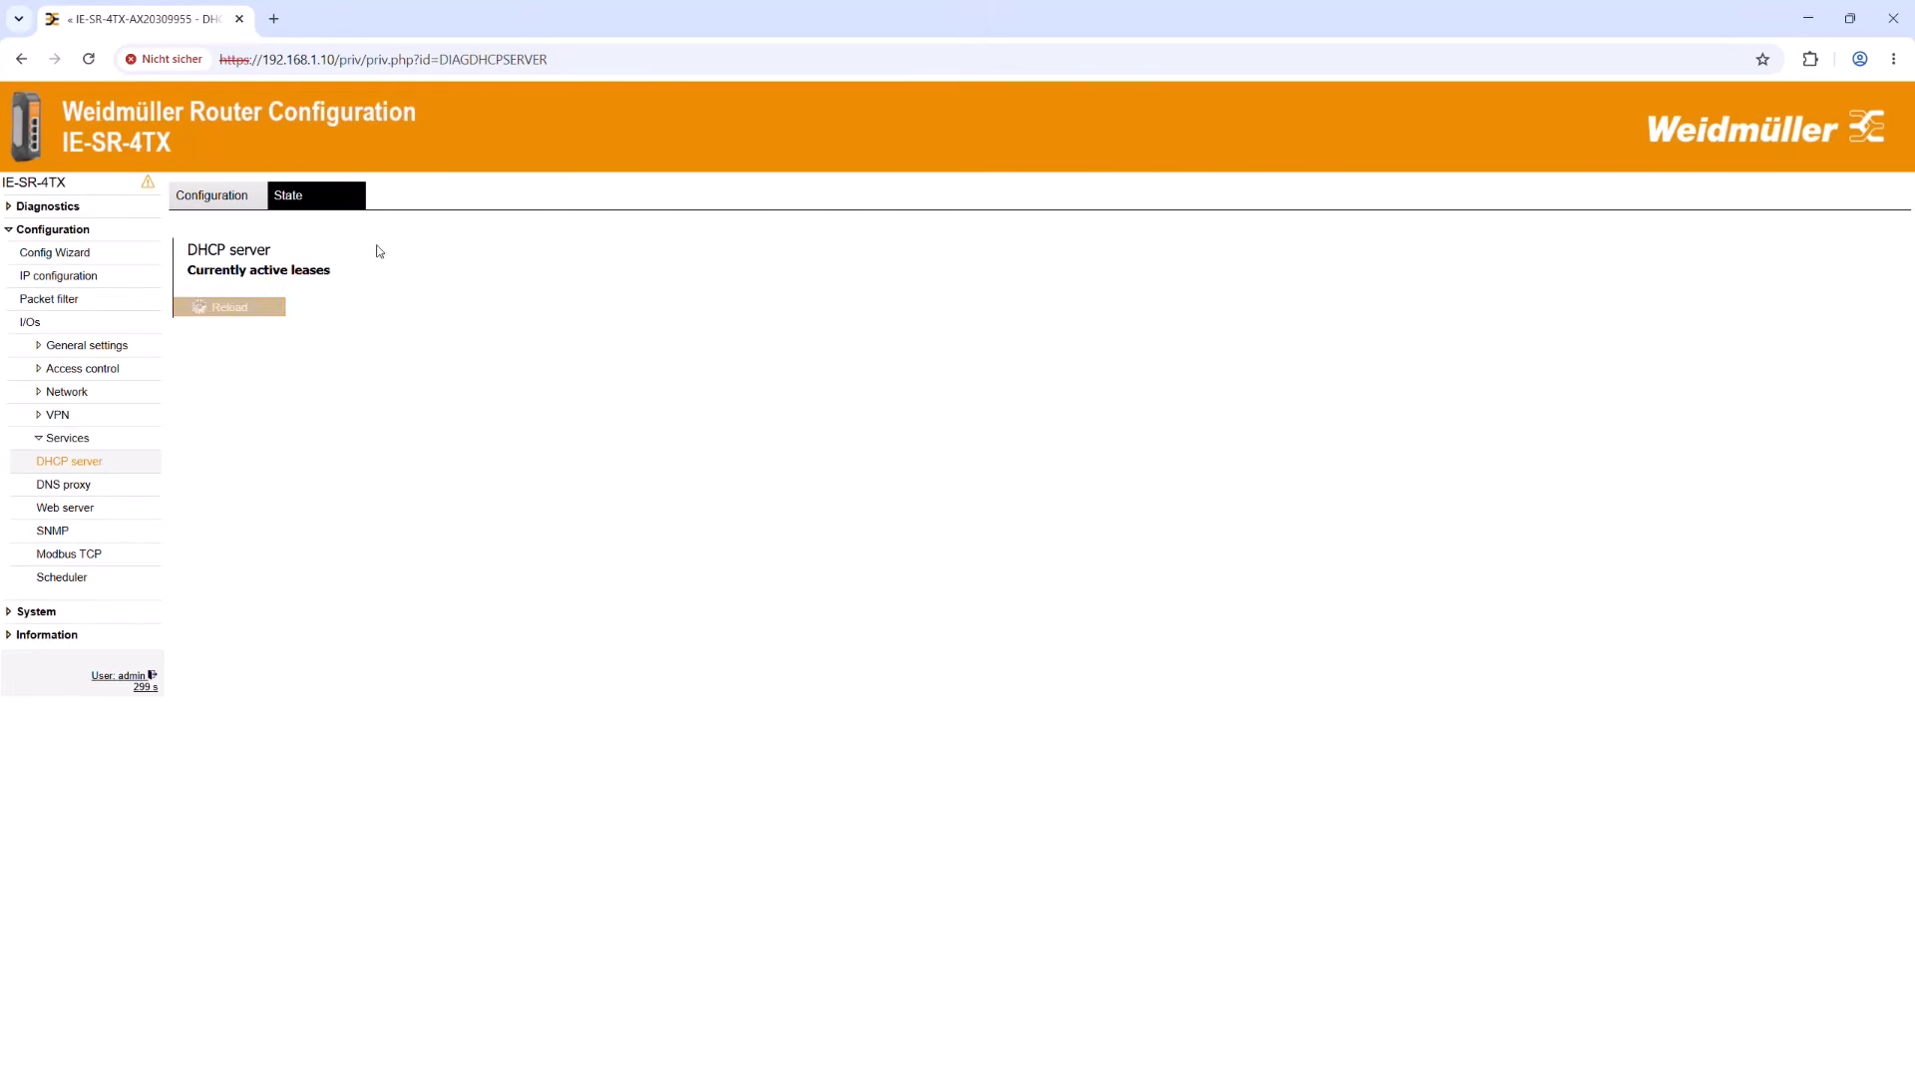
{"action": "left_click_drag", "start_coordinate": [766, 310], "coordinate": [876, 313]}
{"action": "key", "text": "ctrl+c"}
{"action": "left_click", "coordinate": [836, 384]}
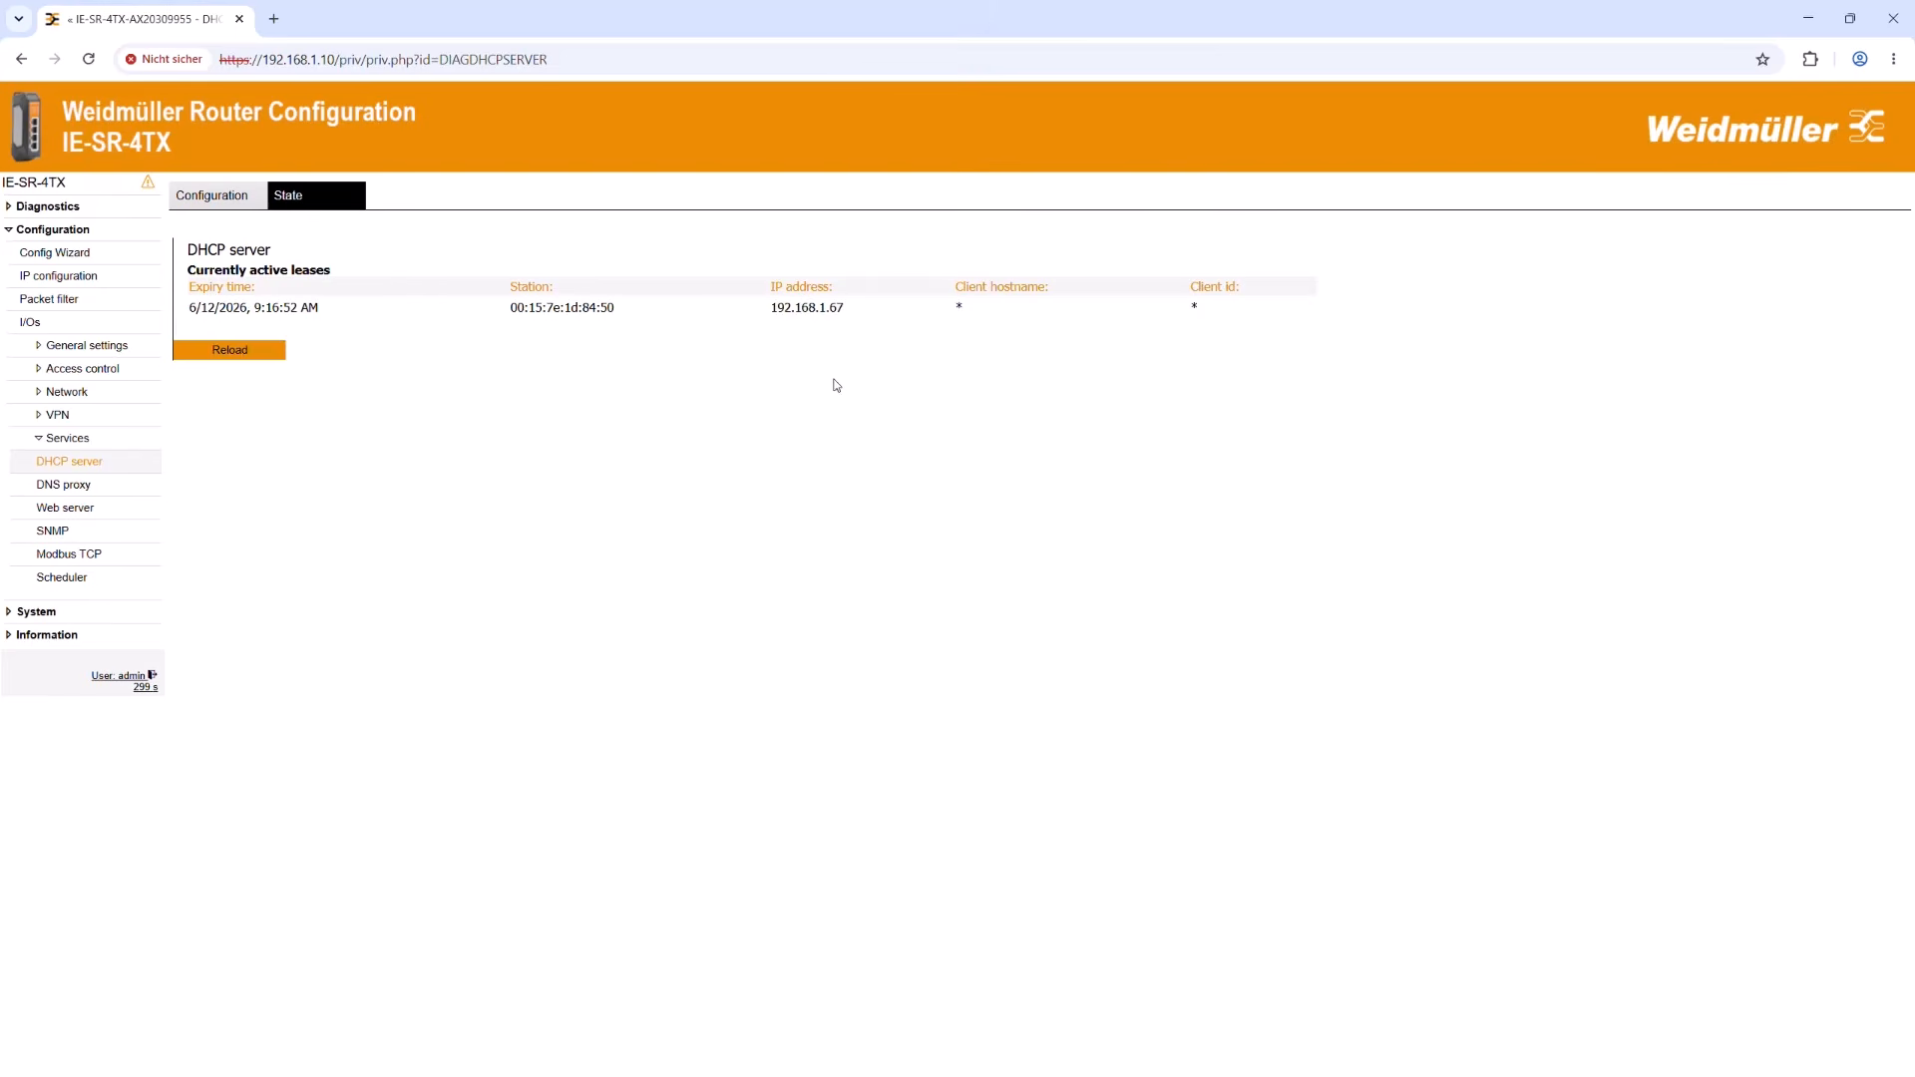
Step: Log in to the switch at 192.168.1.67 in a new browser tab as admin with the account password and save its configuration
{"action": "left_click", "coordinate": [273, 18]}
{"action": "left_click", "coordinate": [280, 58]}
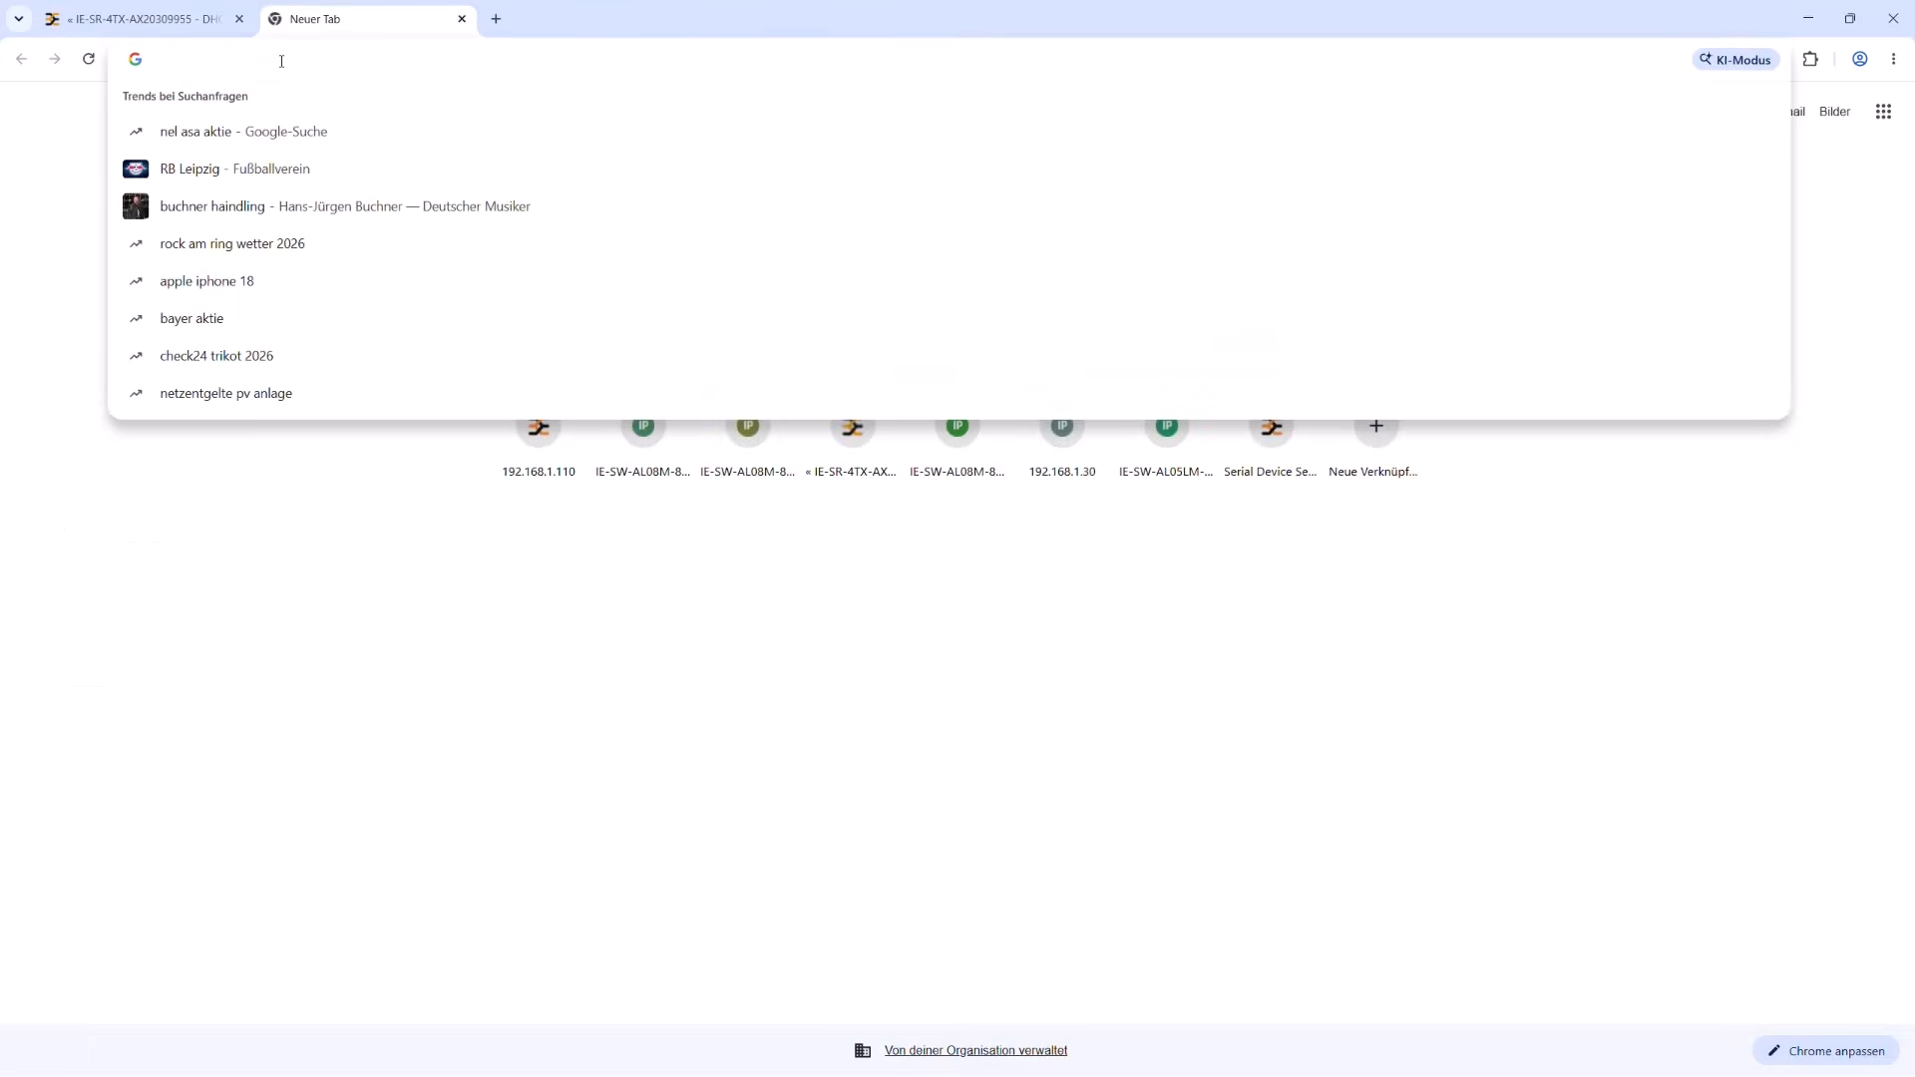
{"action": "key", "text": "ctrl+v"}
{"action": "key", "text": "Return"}
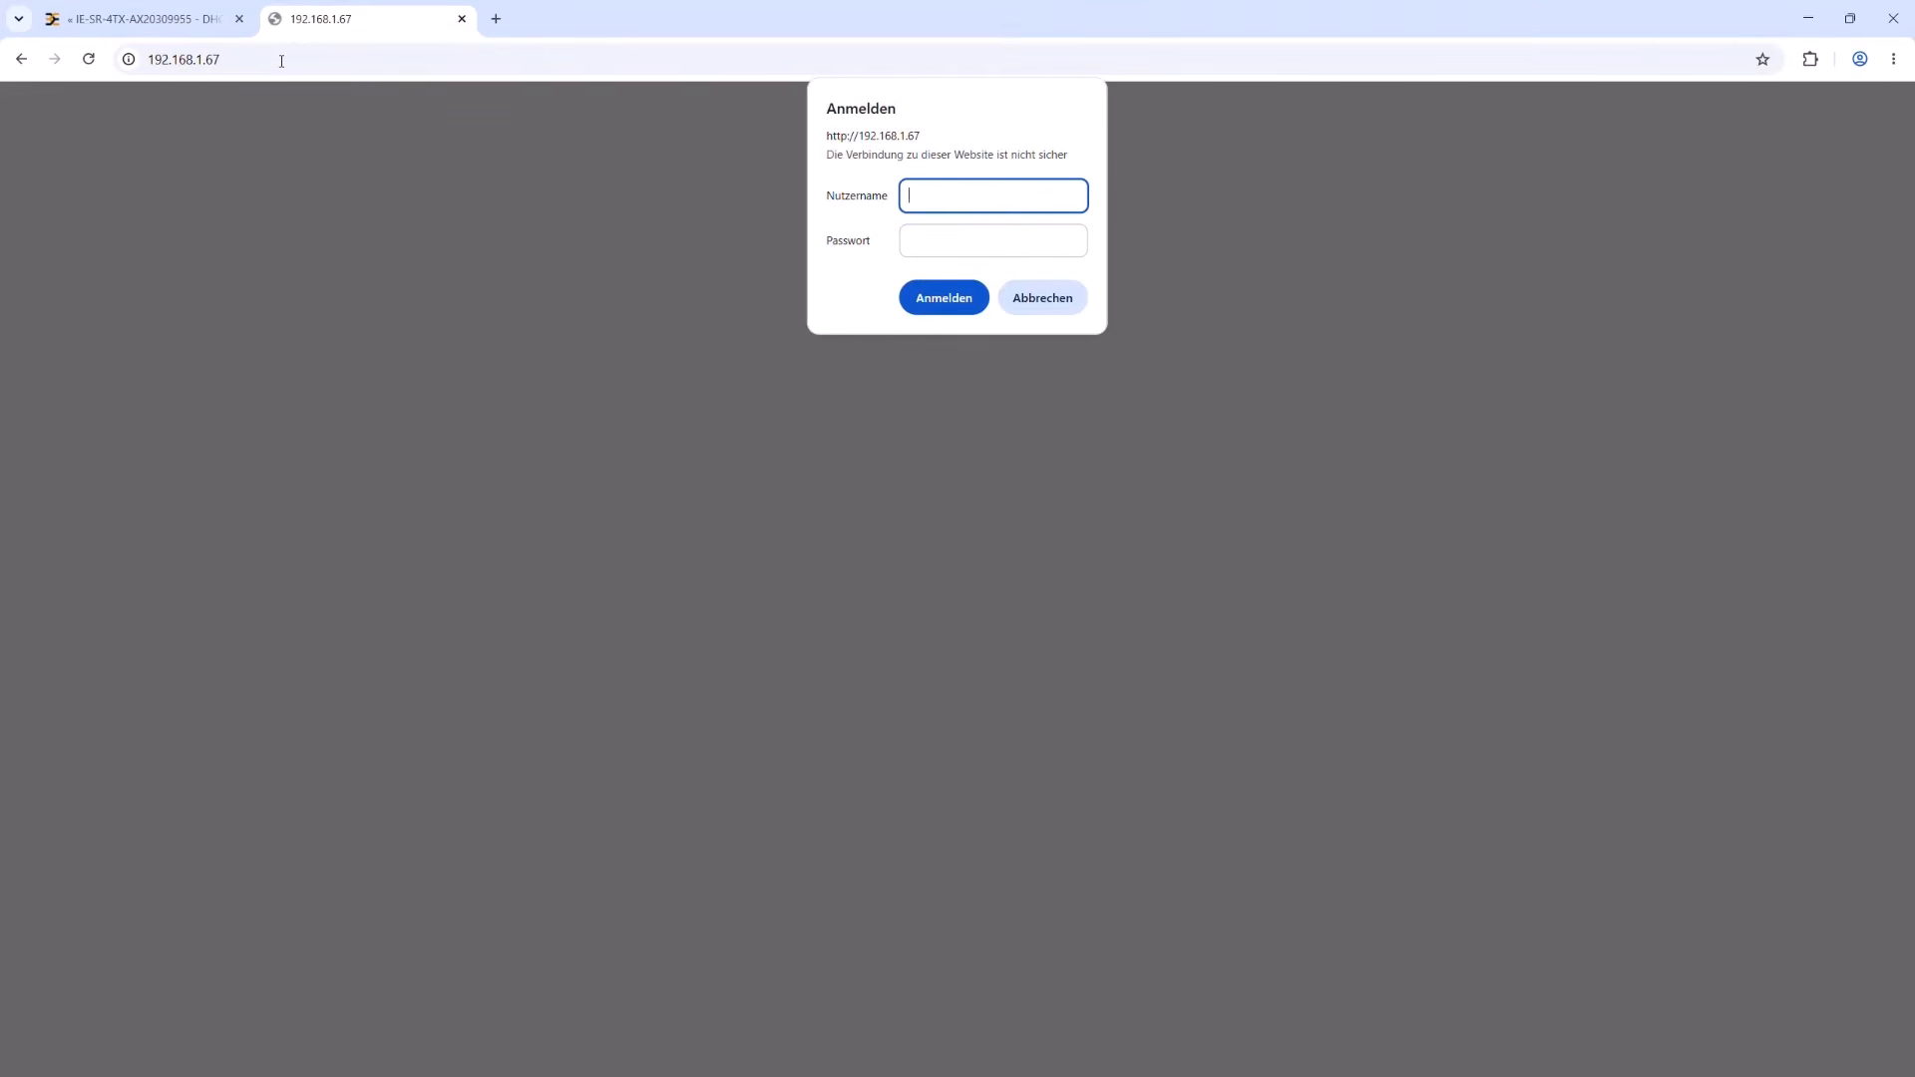
{"action": "type", "text": "admin"}
{"action": "key", "text": "Tab"}
{"action": "type", "text": "•••••"}
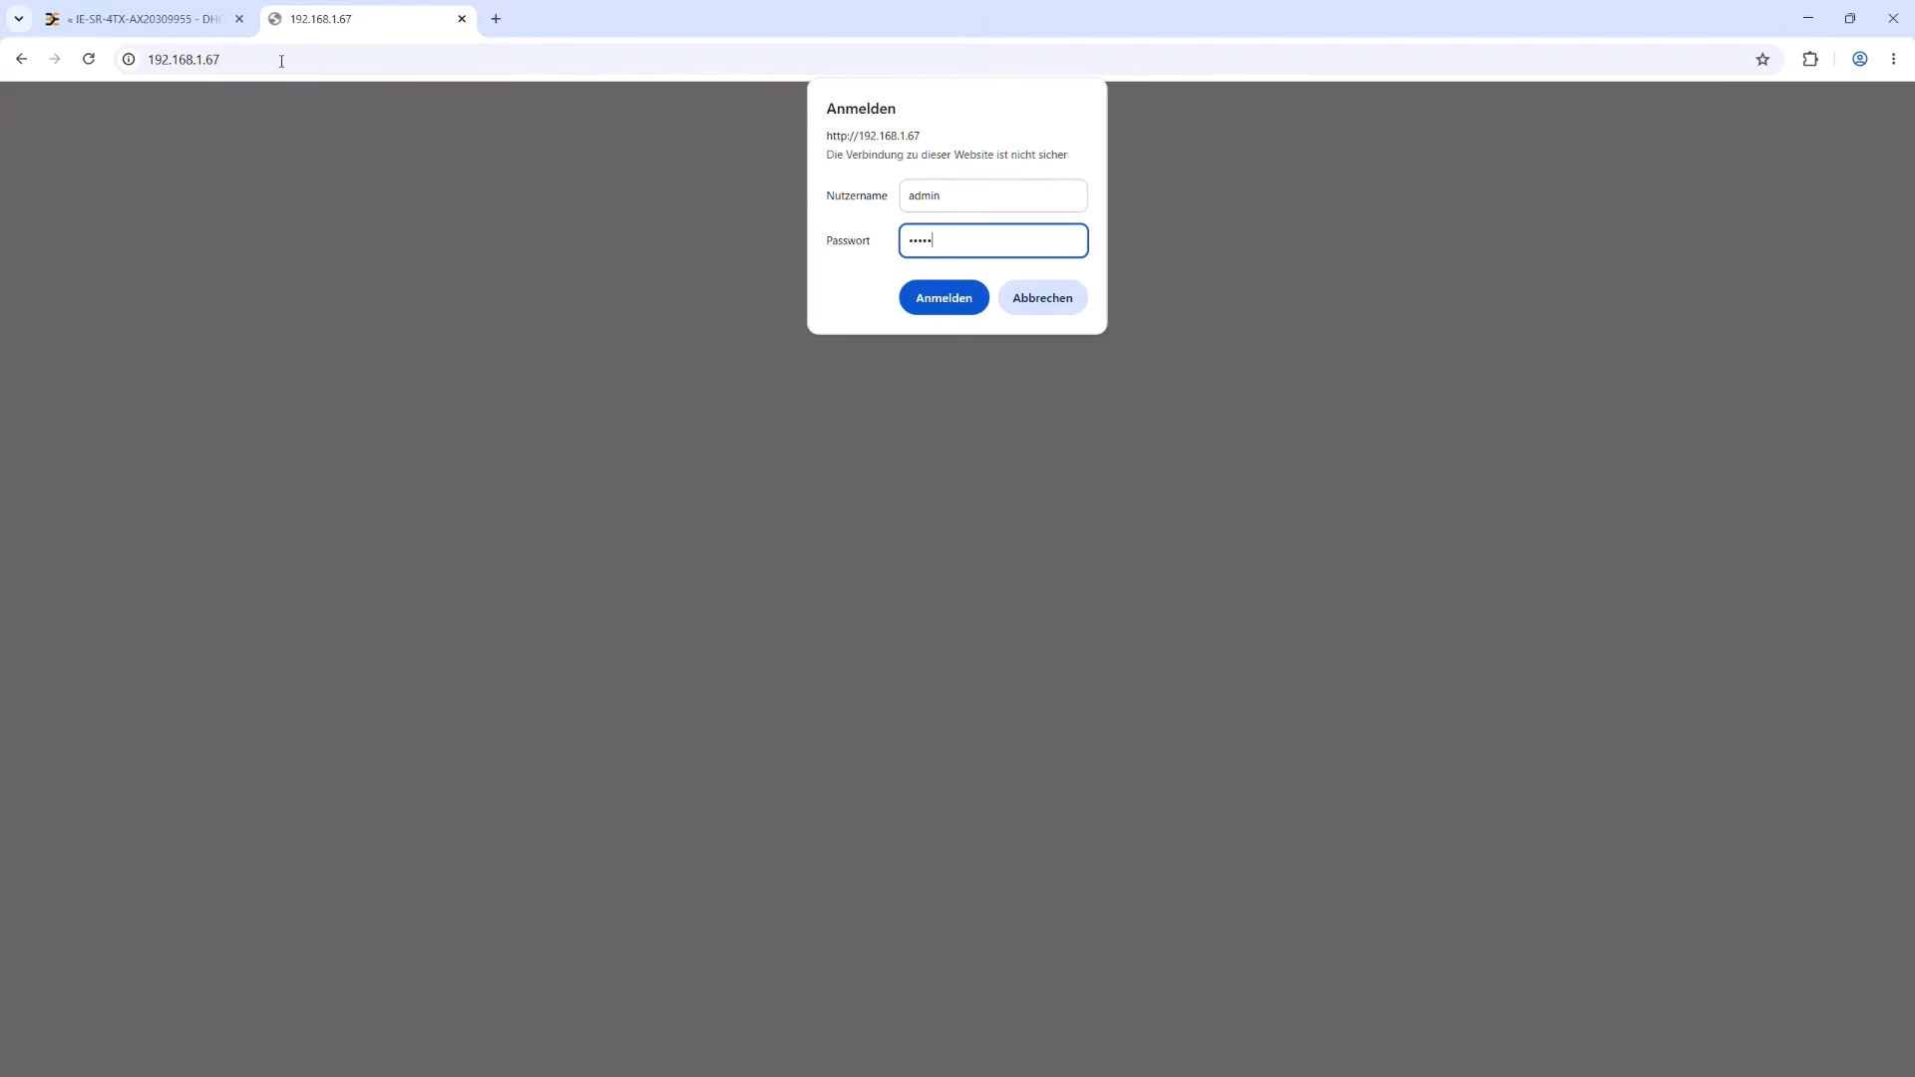
{"action": "type", "text": "••"}
{"action": "key", "text": "Return"}
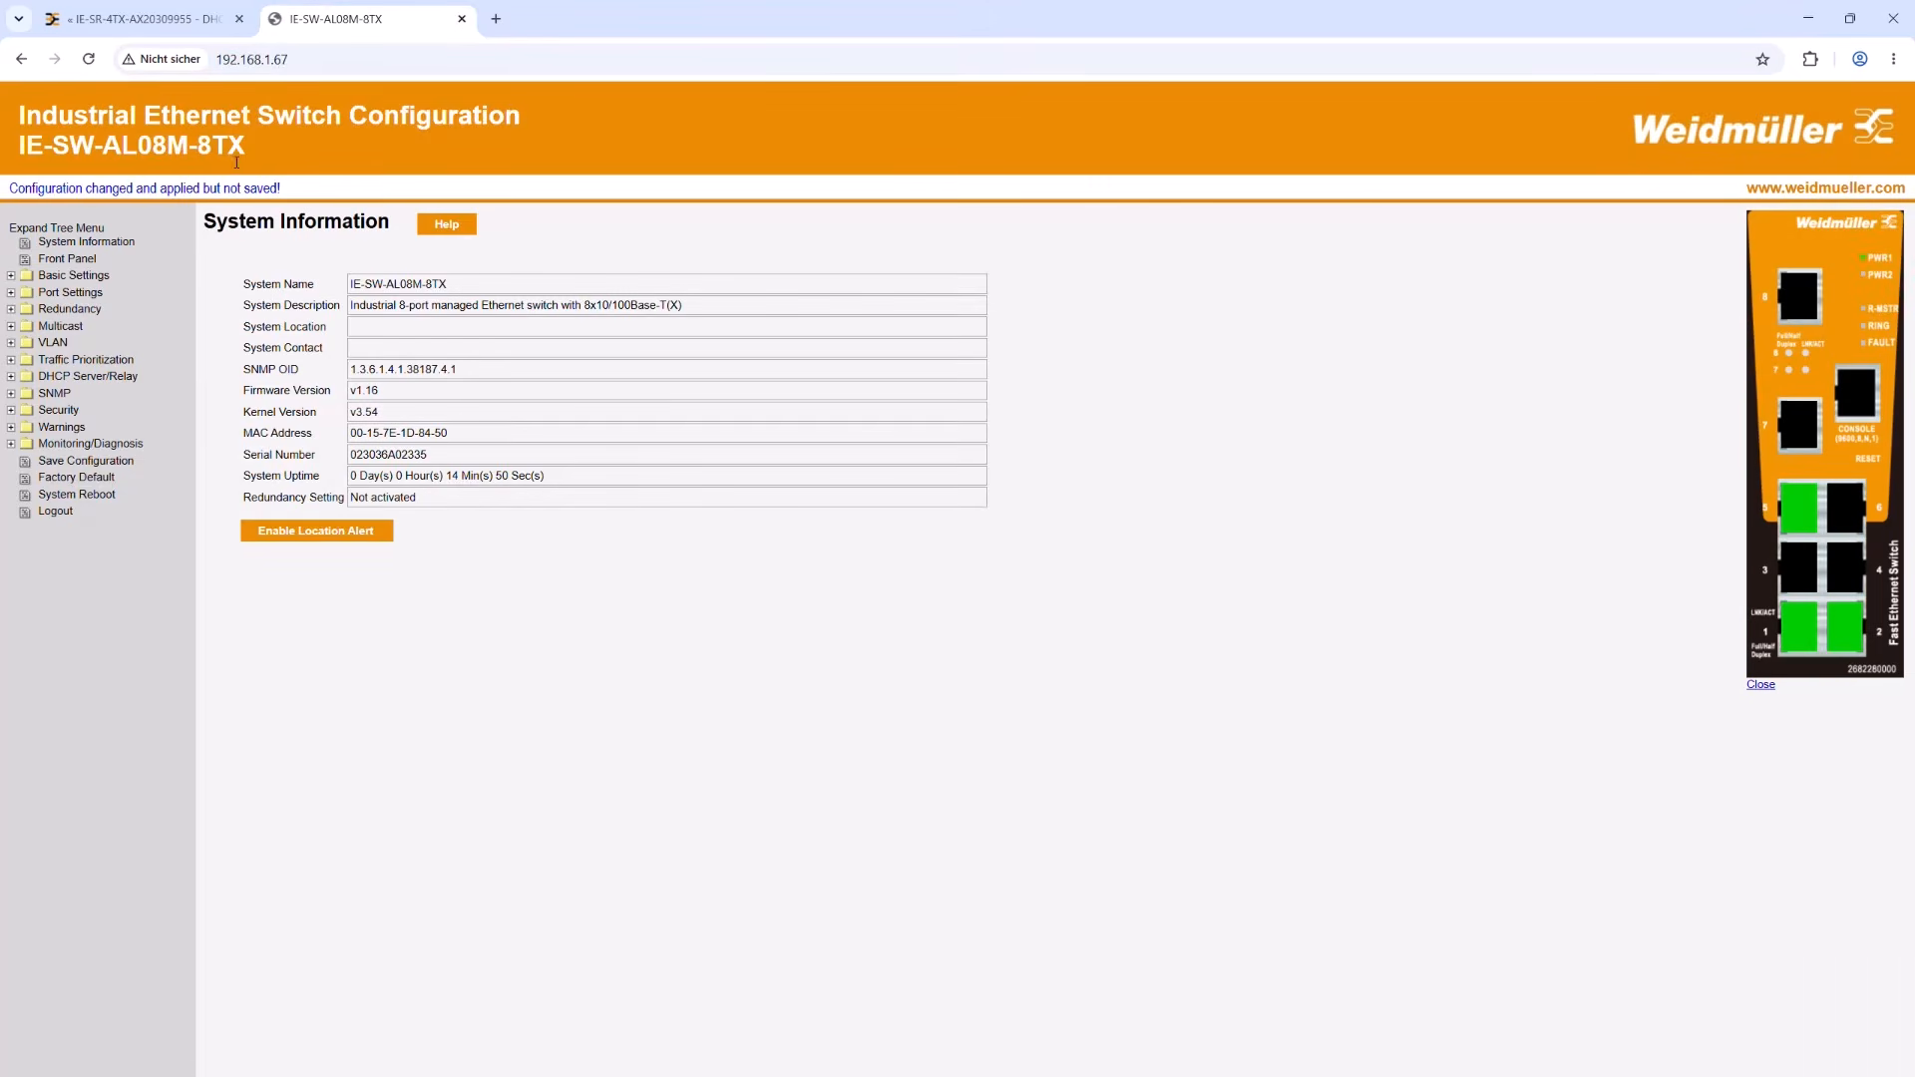
{"action": "left_click", "coordinate": [97, 462]}
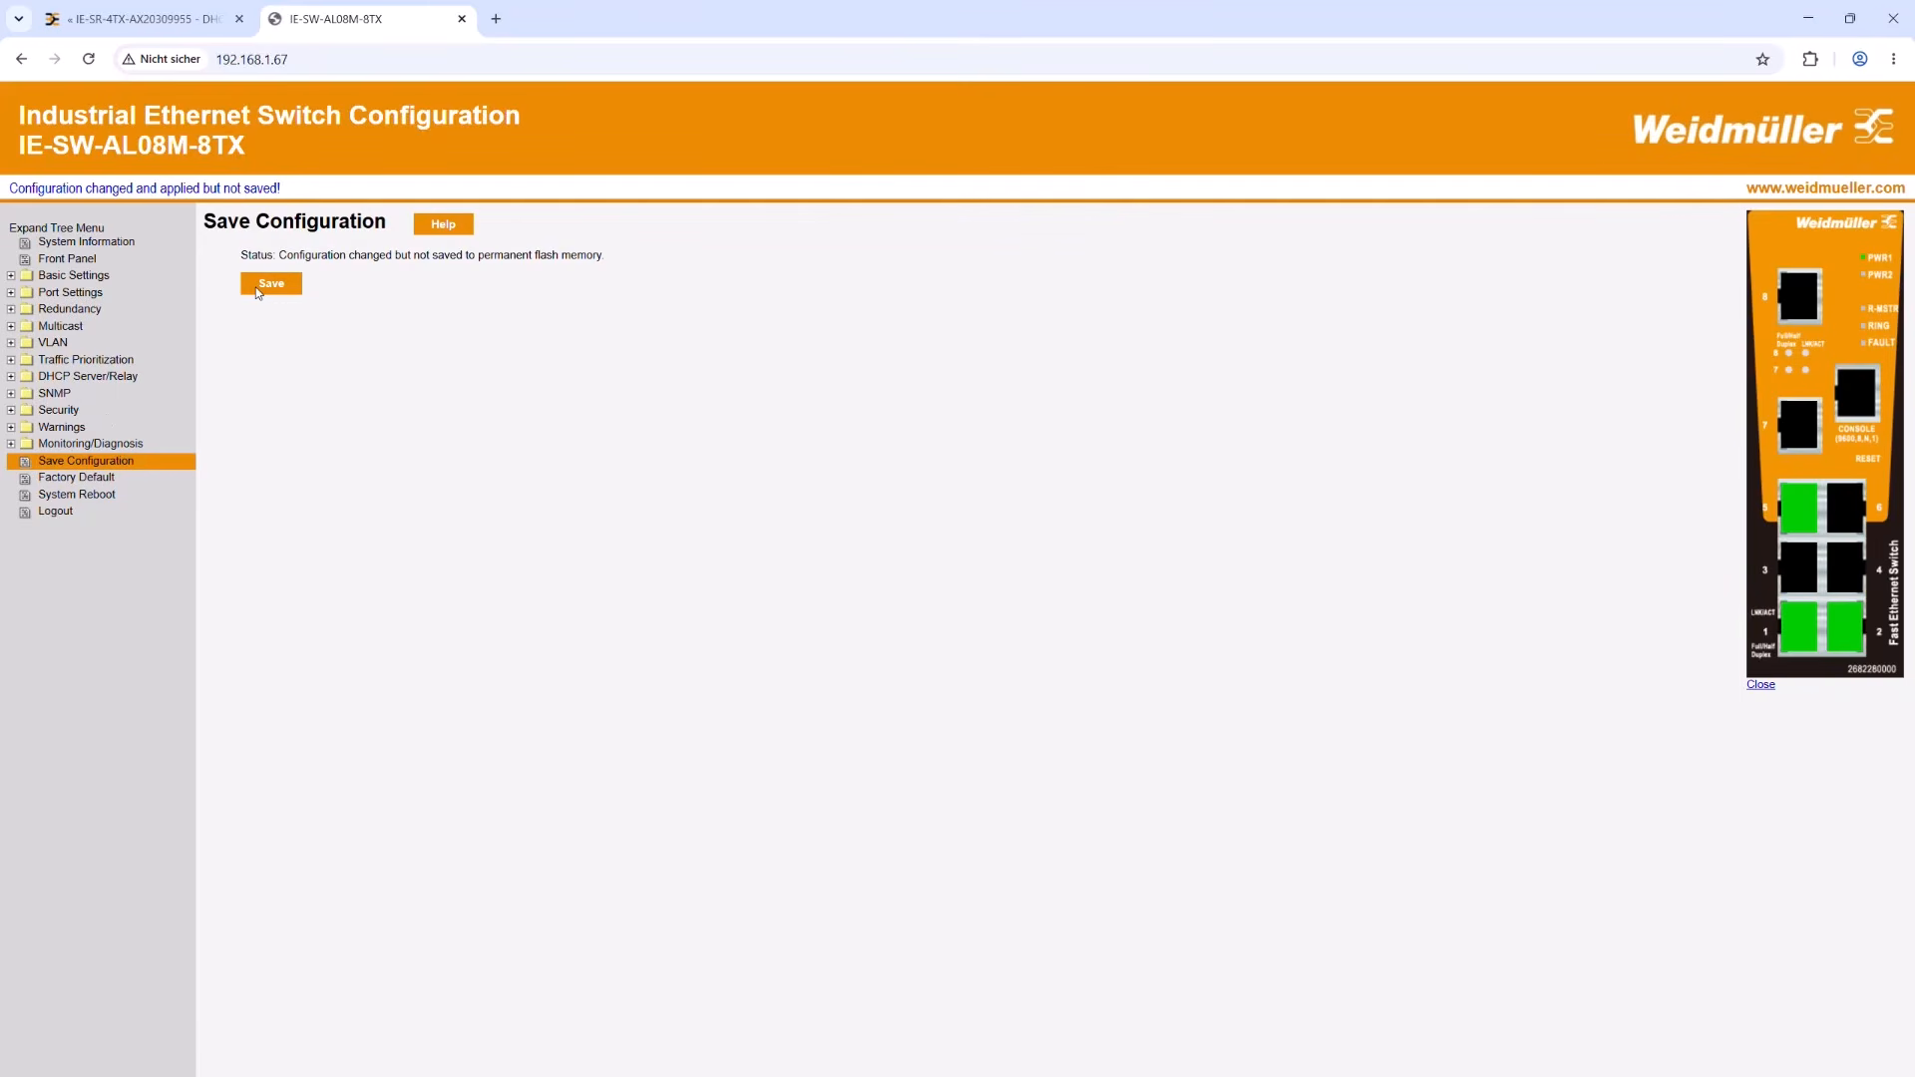
{"action": "left_click", "coordinate": [271, 284]}
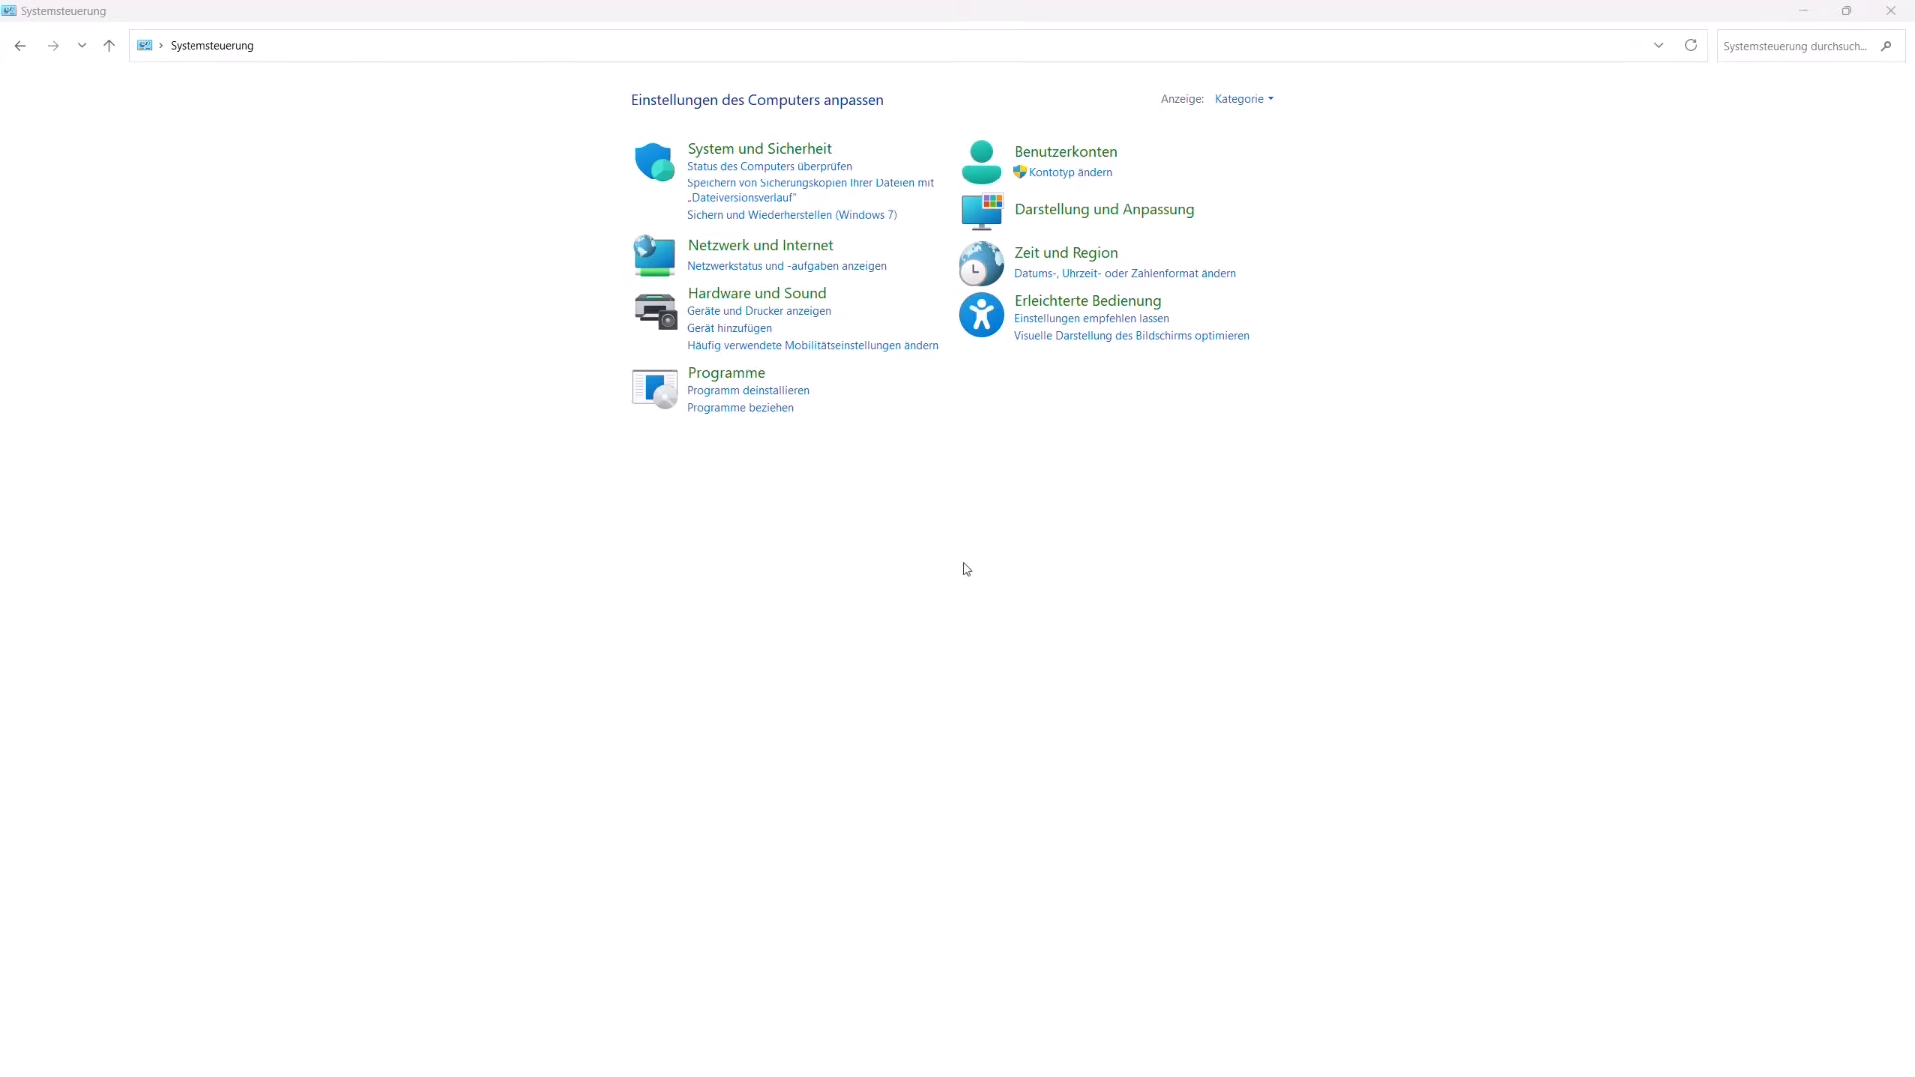
Step: In the Windows Control Panel, open the properties of the Ethernet 16 network adapter
{"action": "left_click", "coordinate": [735, 246]}
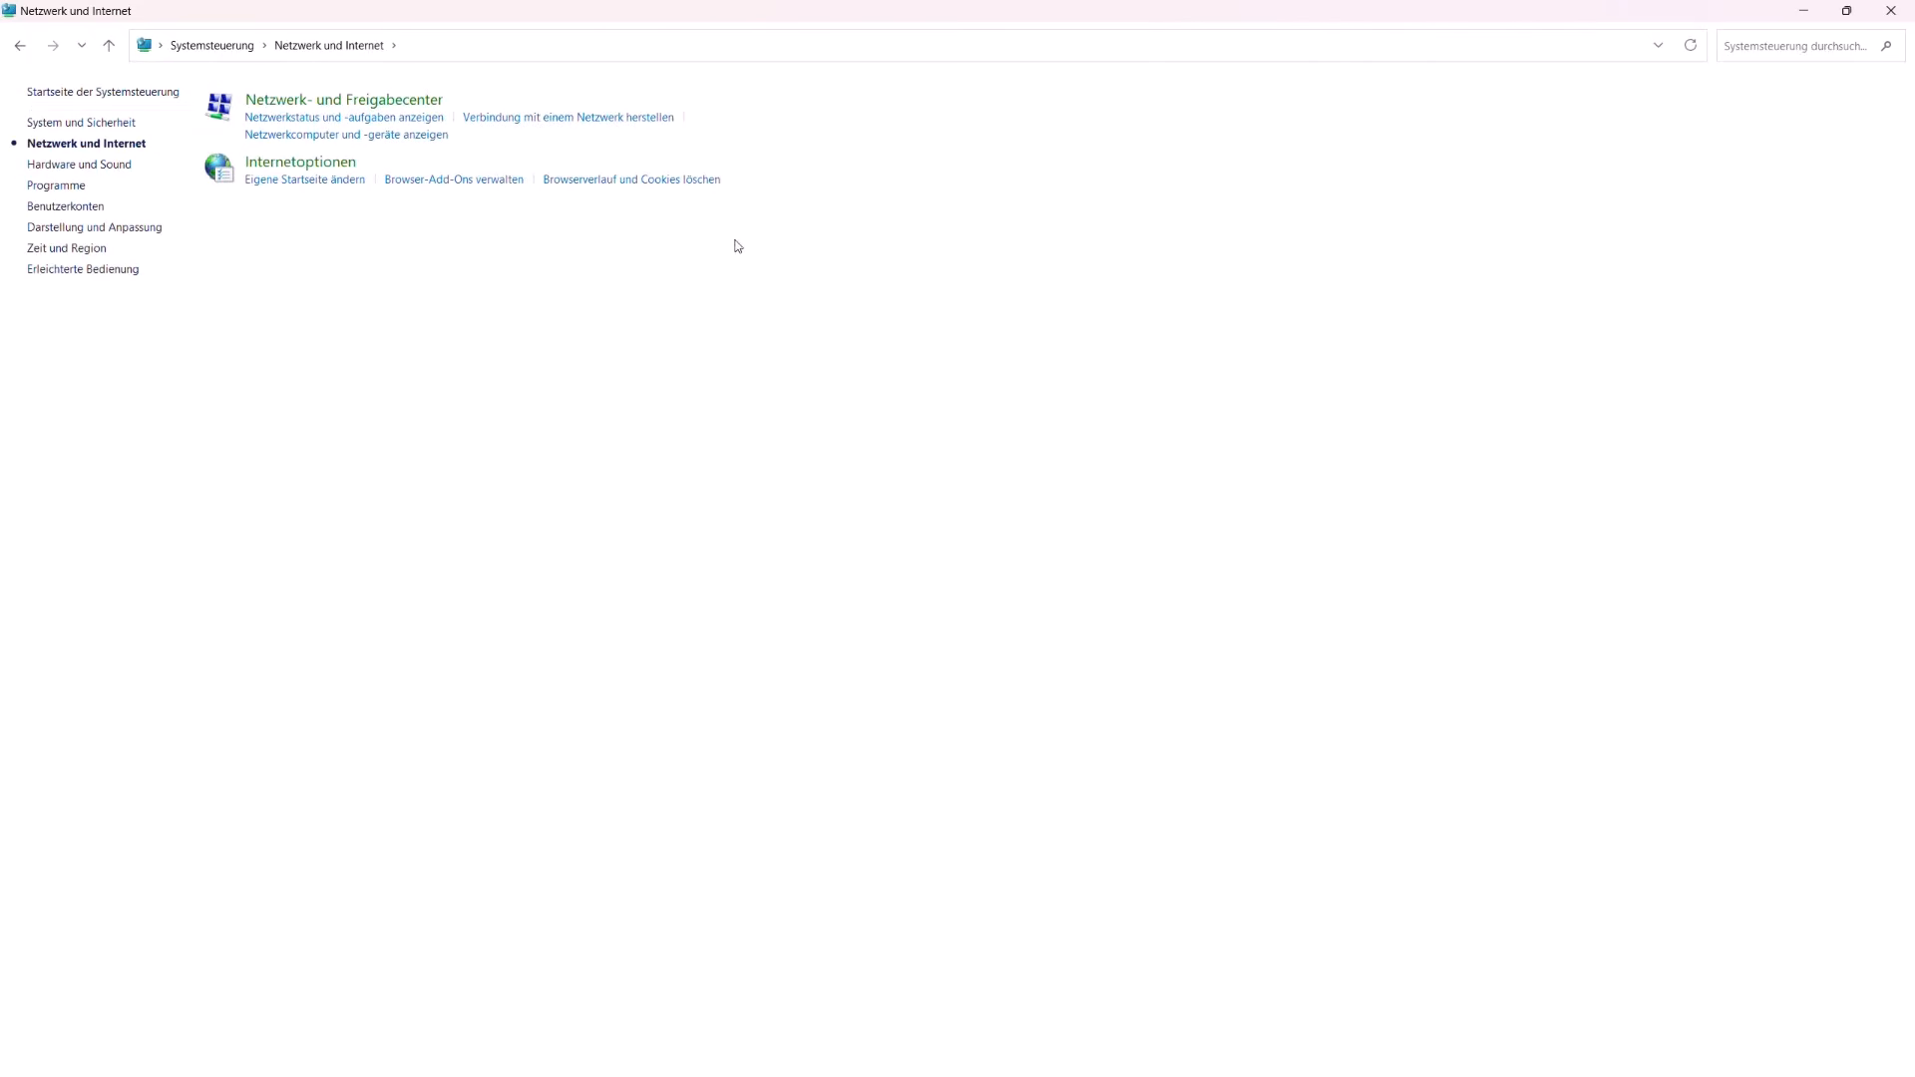
{"action": "left_click", "coordinate": [304, 102]}
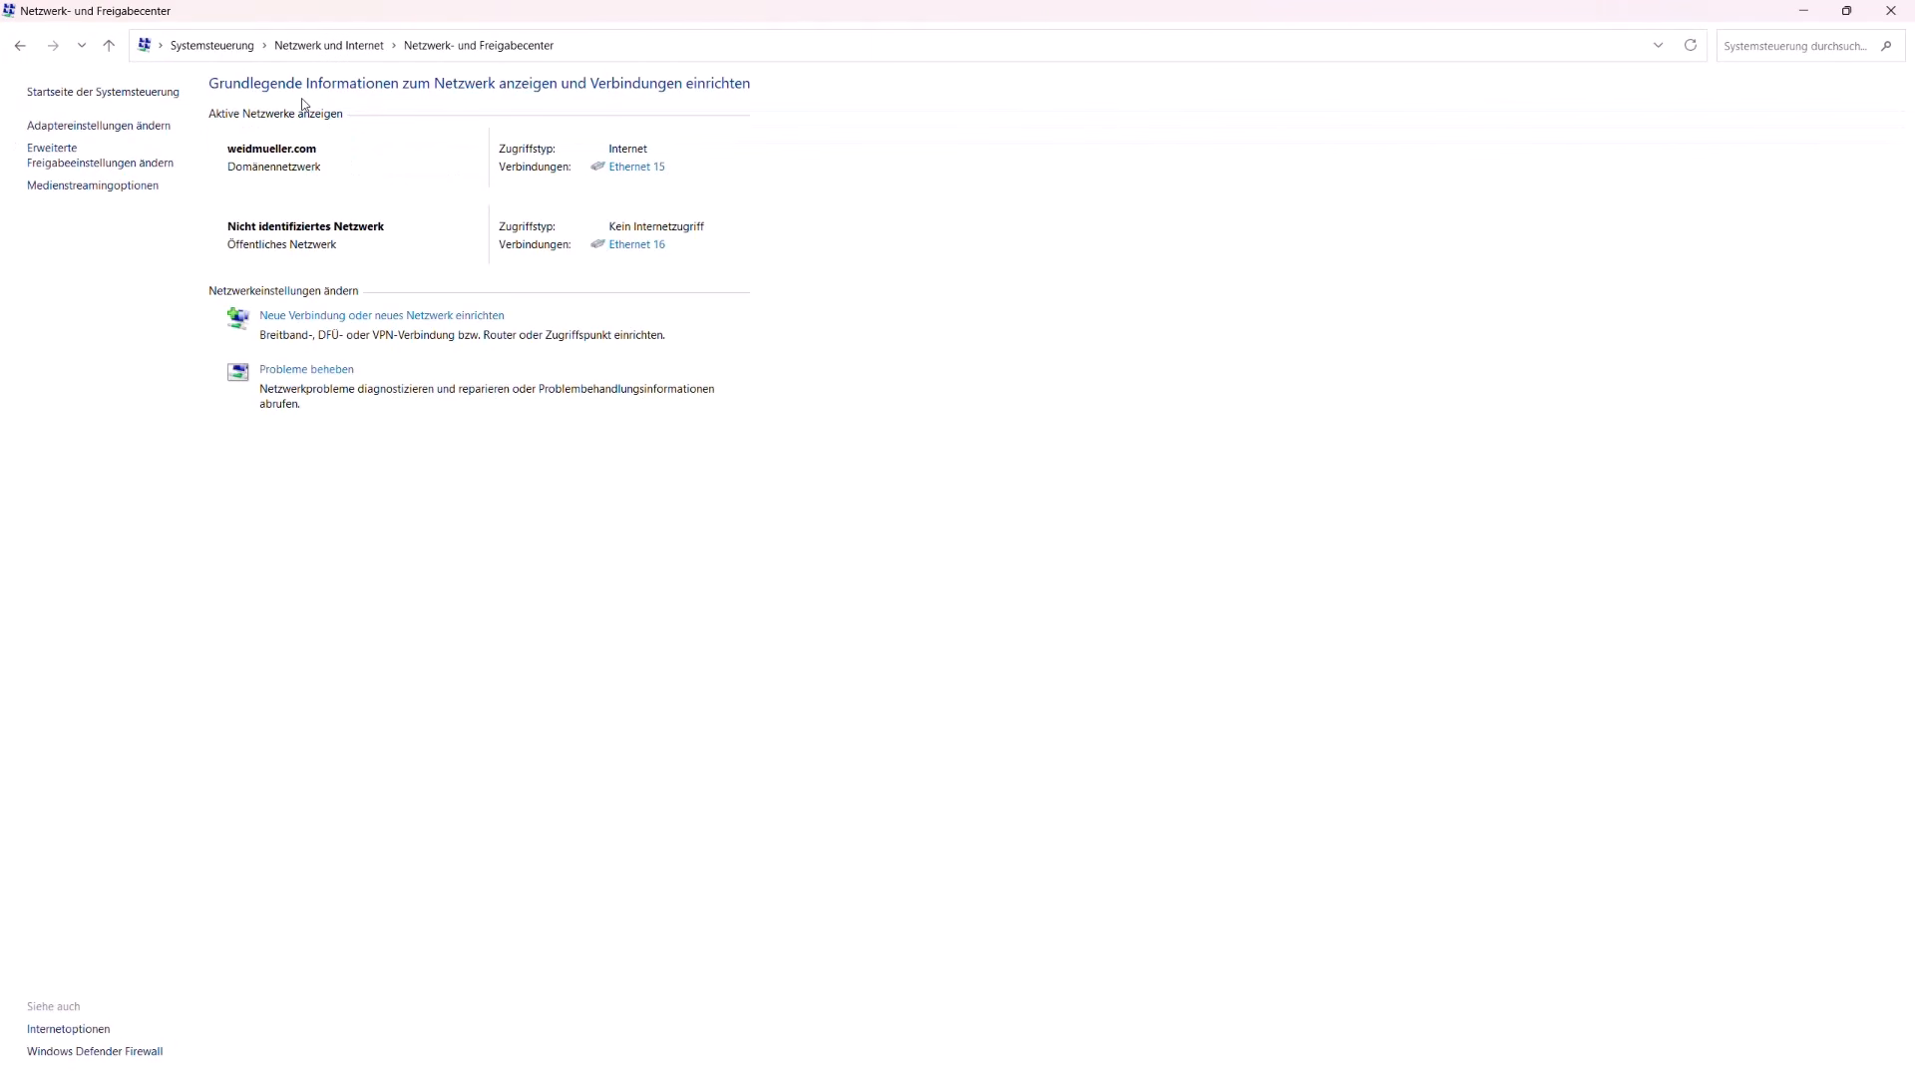
{"action": "left_click", "coordinate": [128, 126]}
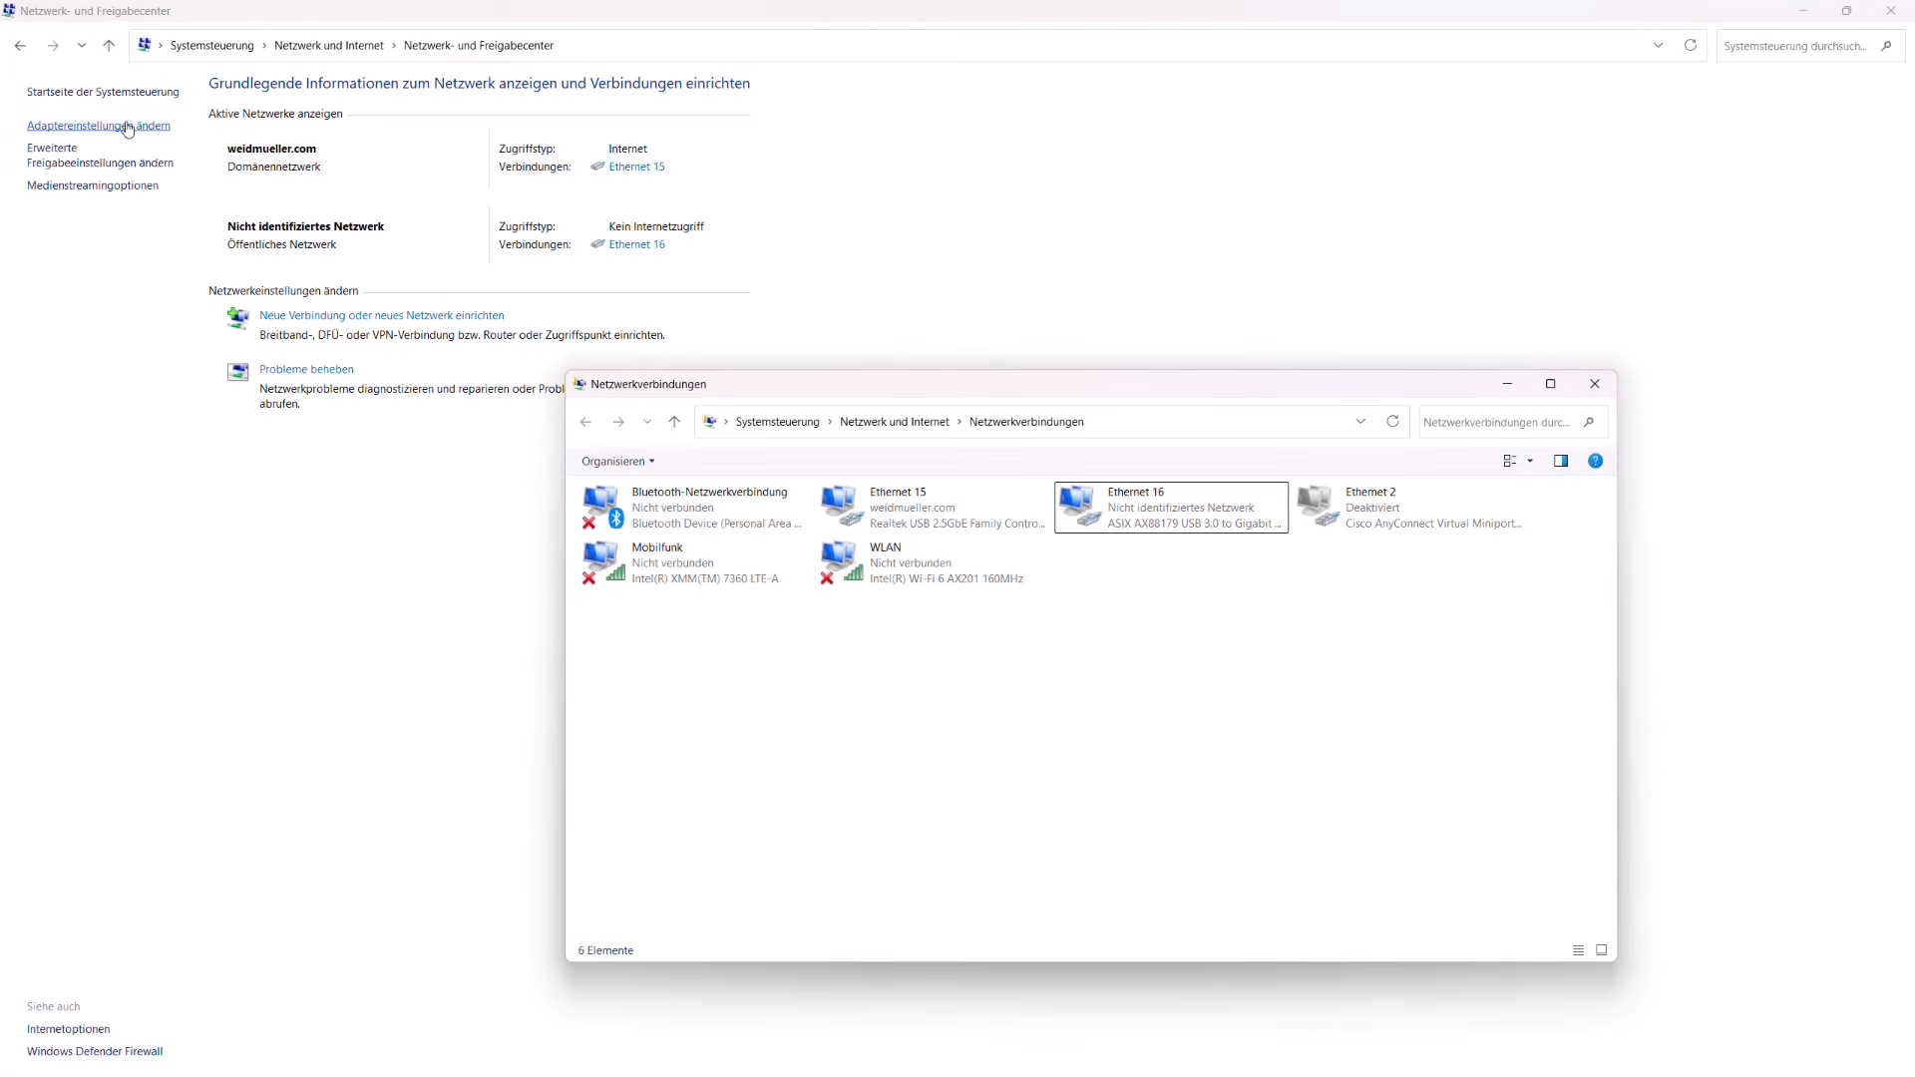
{"action": "right_click", "coordinate": [1210, 512]}
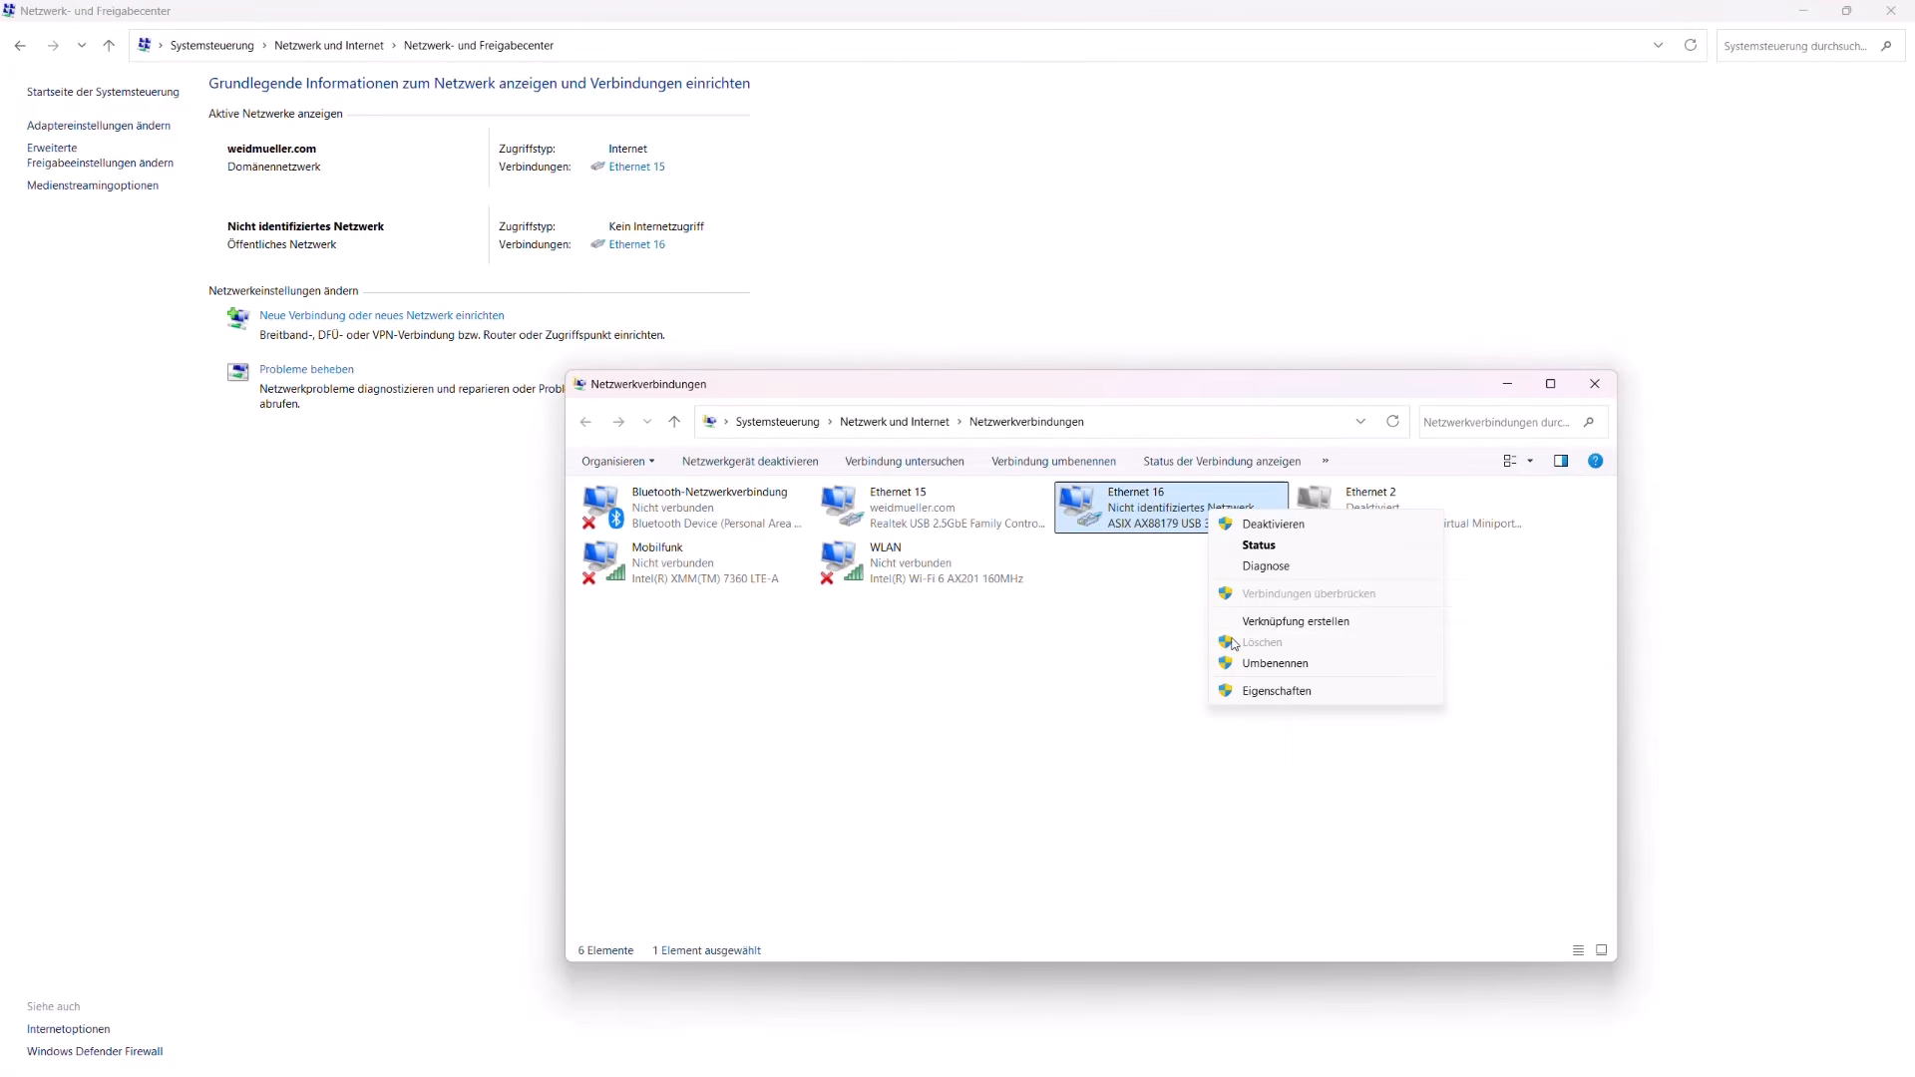
{"action": "left_click", "coordinate": [1253, 692]}
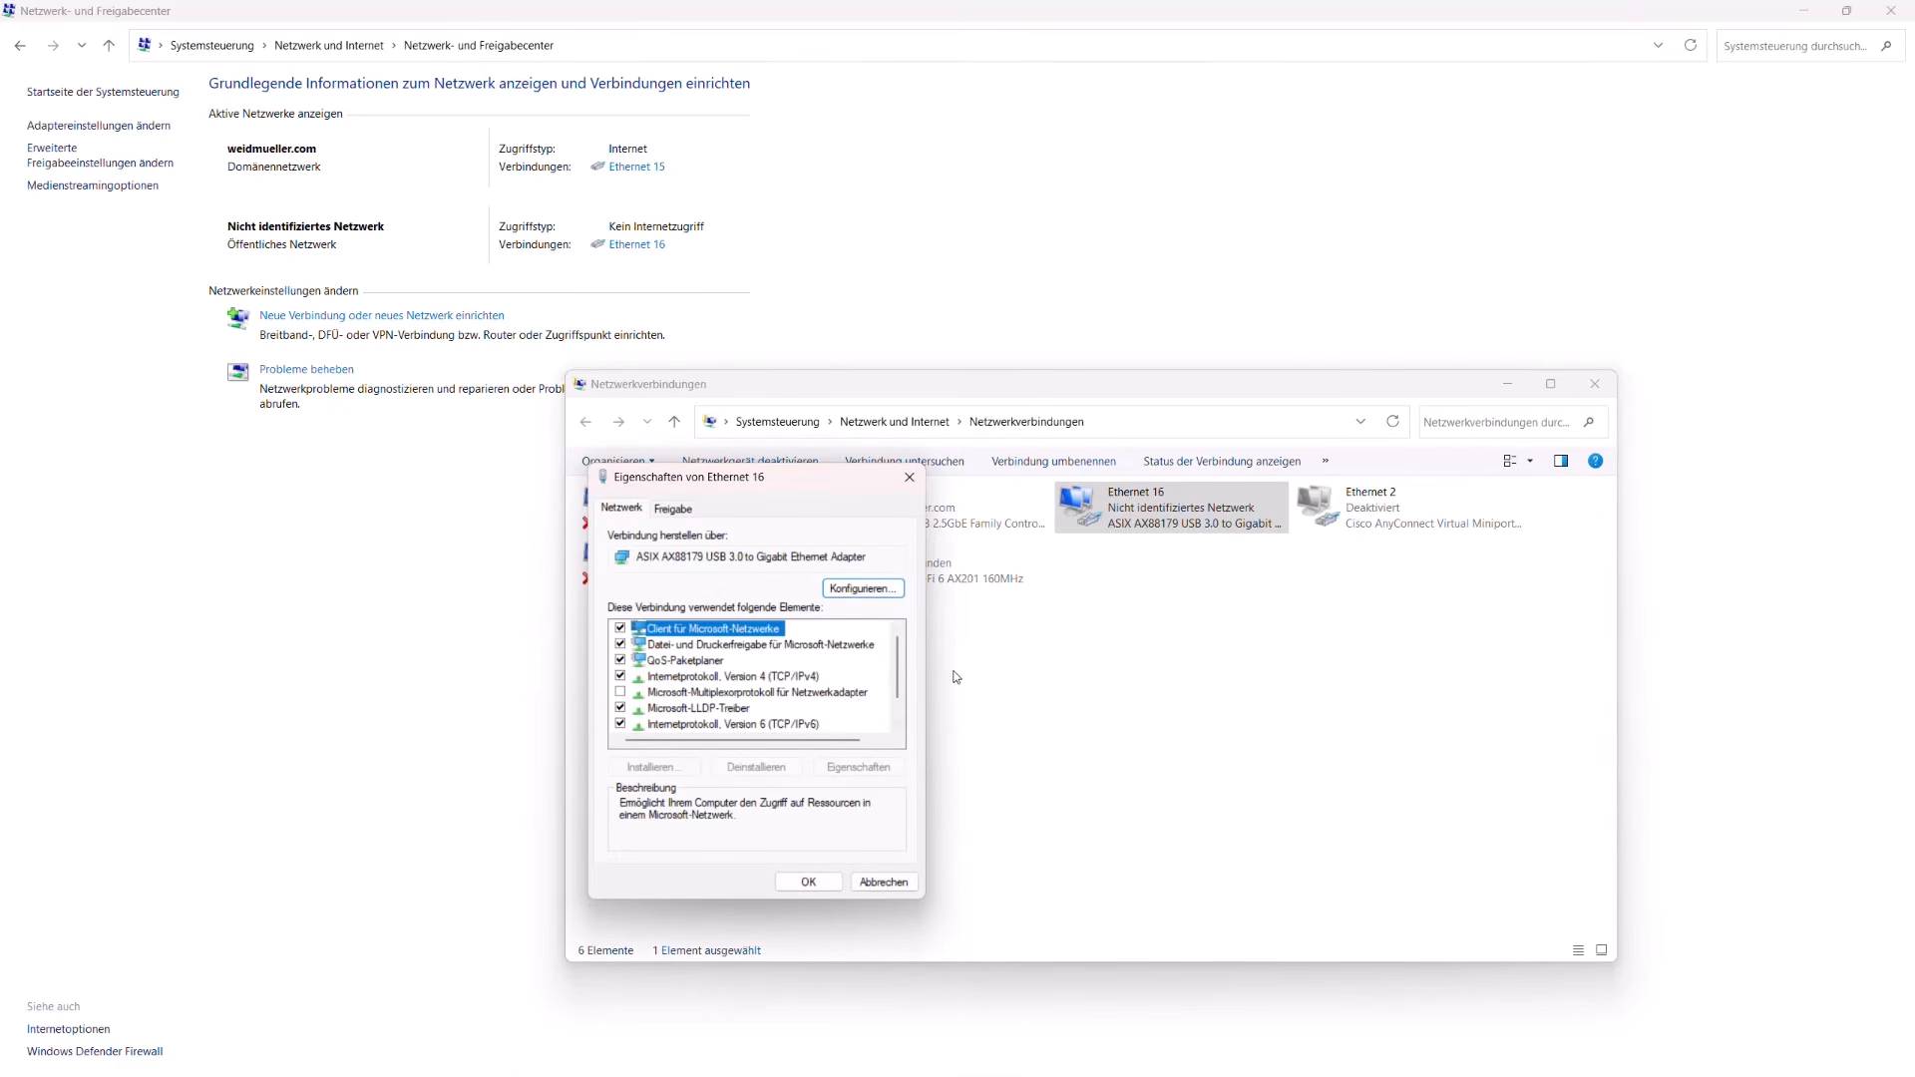
Step: Set the Ethernet 16 adapter's TCP/IPv4 properties to obtain an IP address automatically, confirm, and close the adapter's properties
{"action": "left_click", "coordinate": [782, 677]}
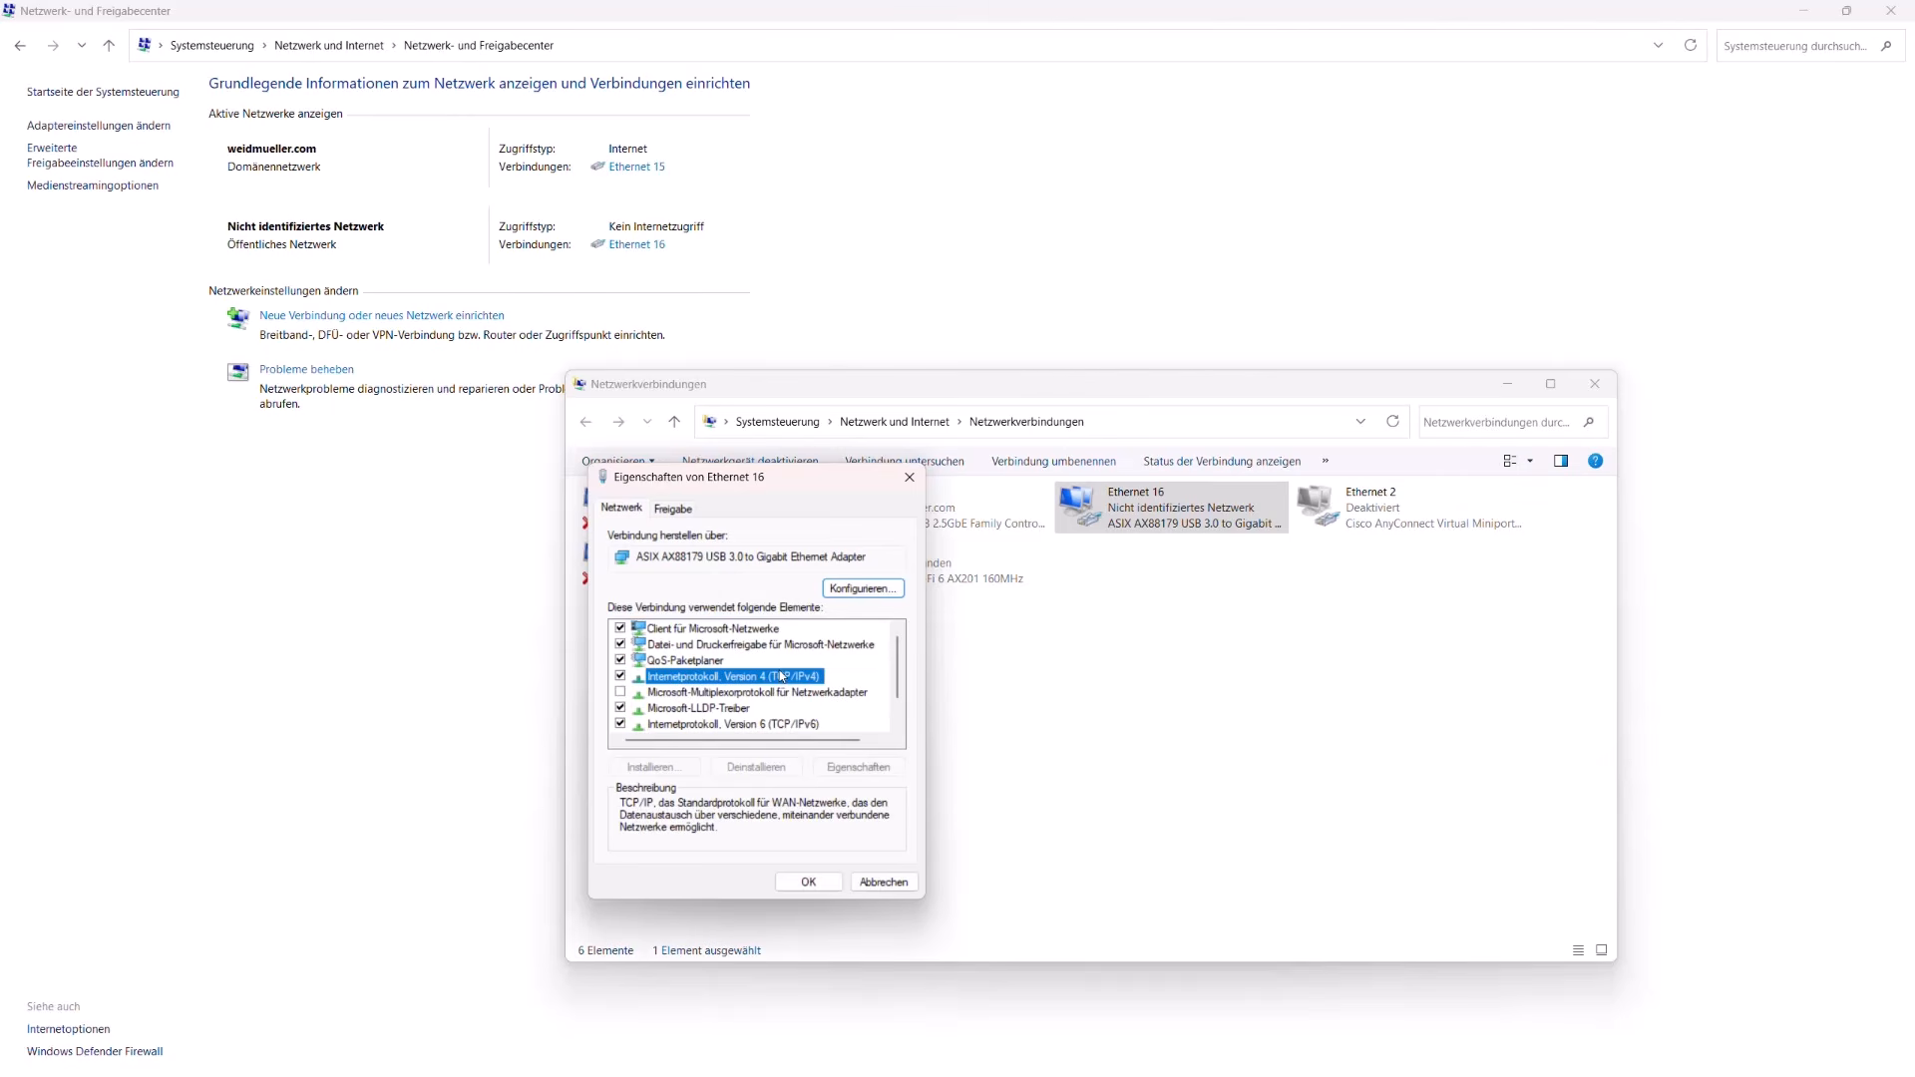
{"action": "left_click", "coordinate": [839, 770]}
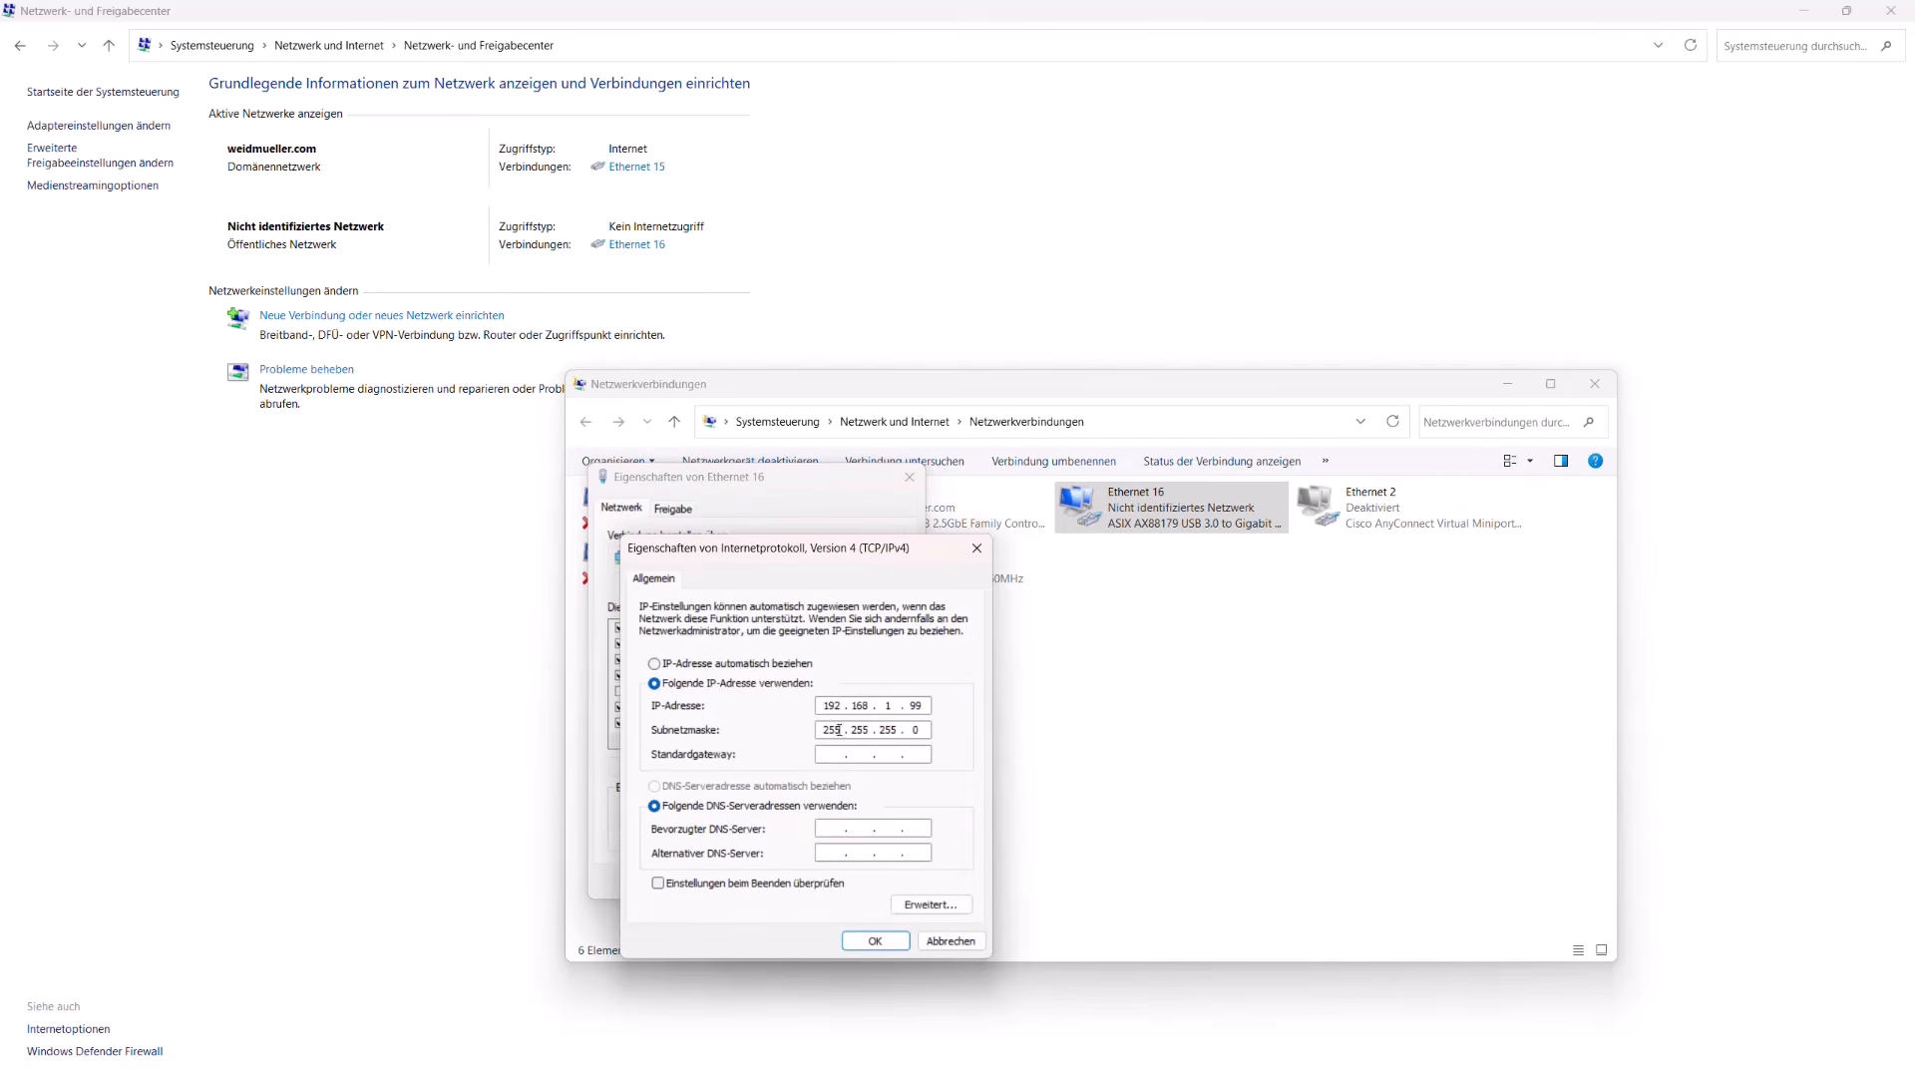
{"action": "left_click", "coordinate": [659, 666]}
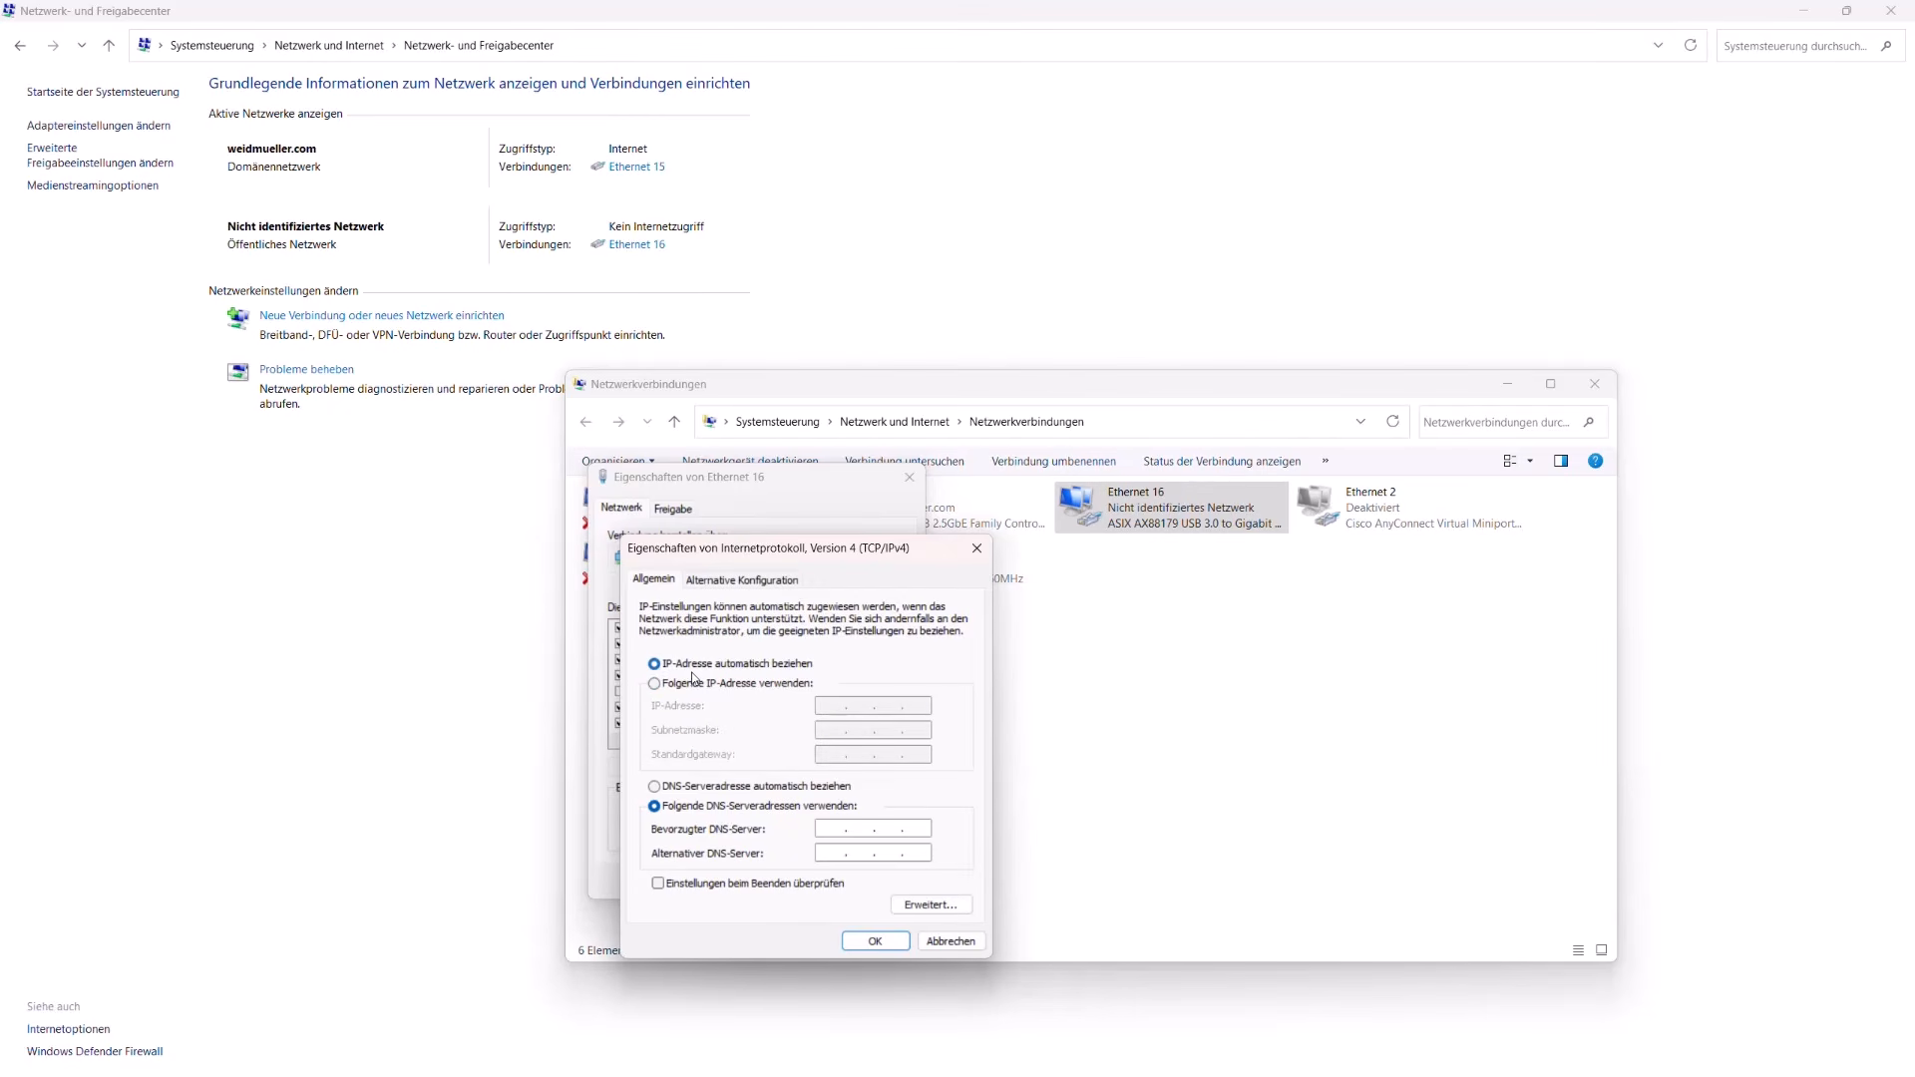
{"action": "left_click", "coordinate": [875, 942]}
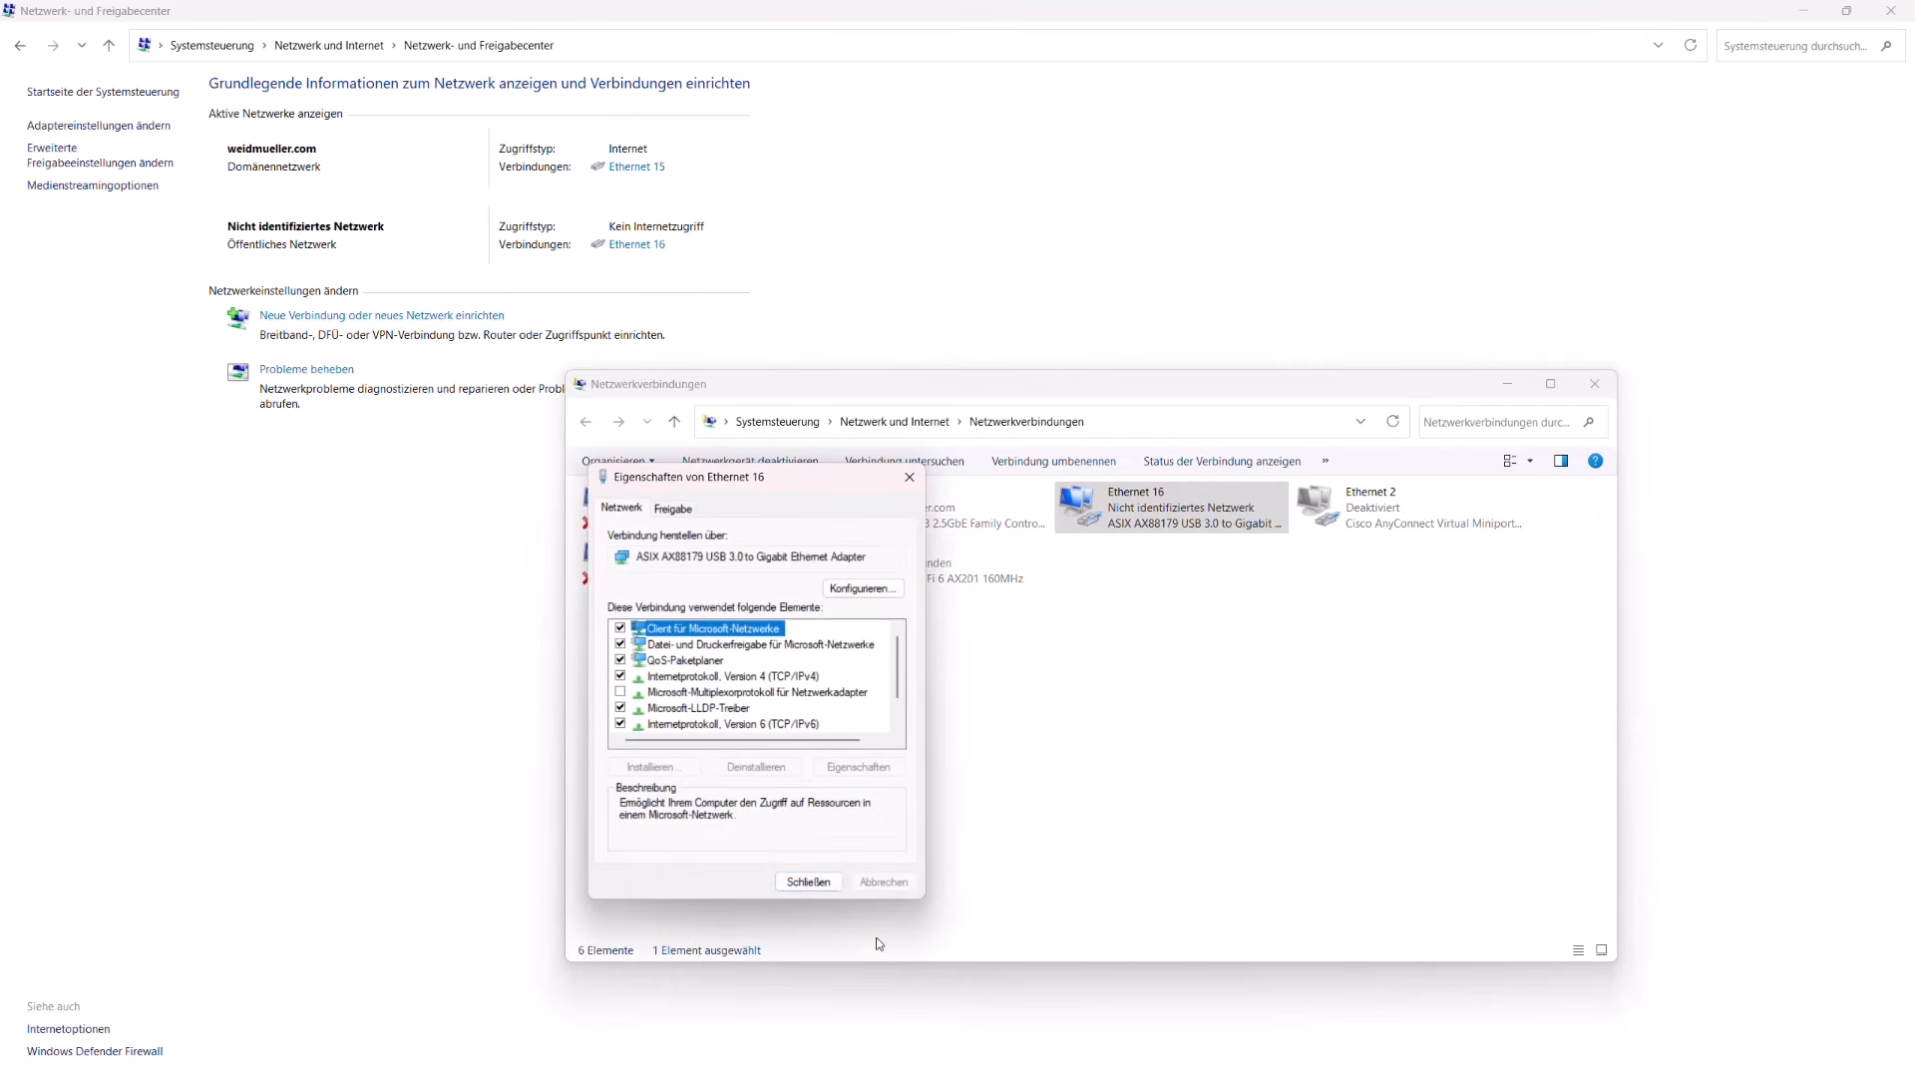
{"action": "left_click", "coordinate": [808, 882]}
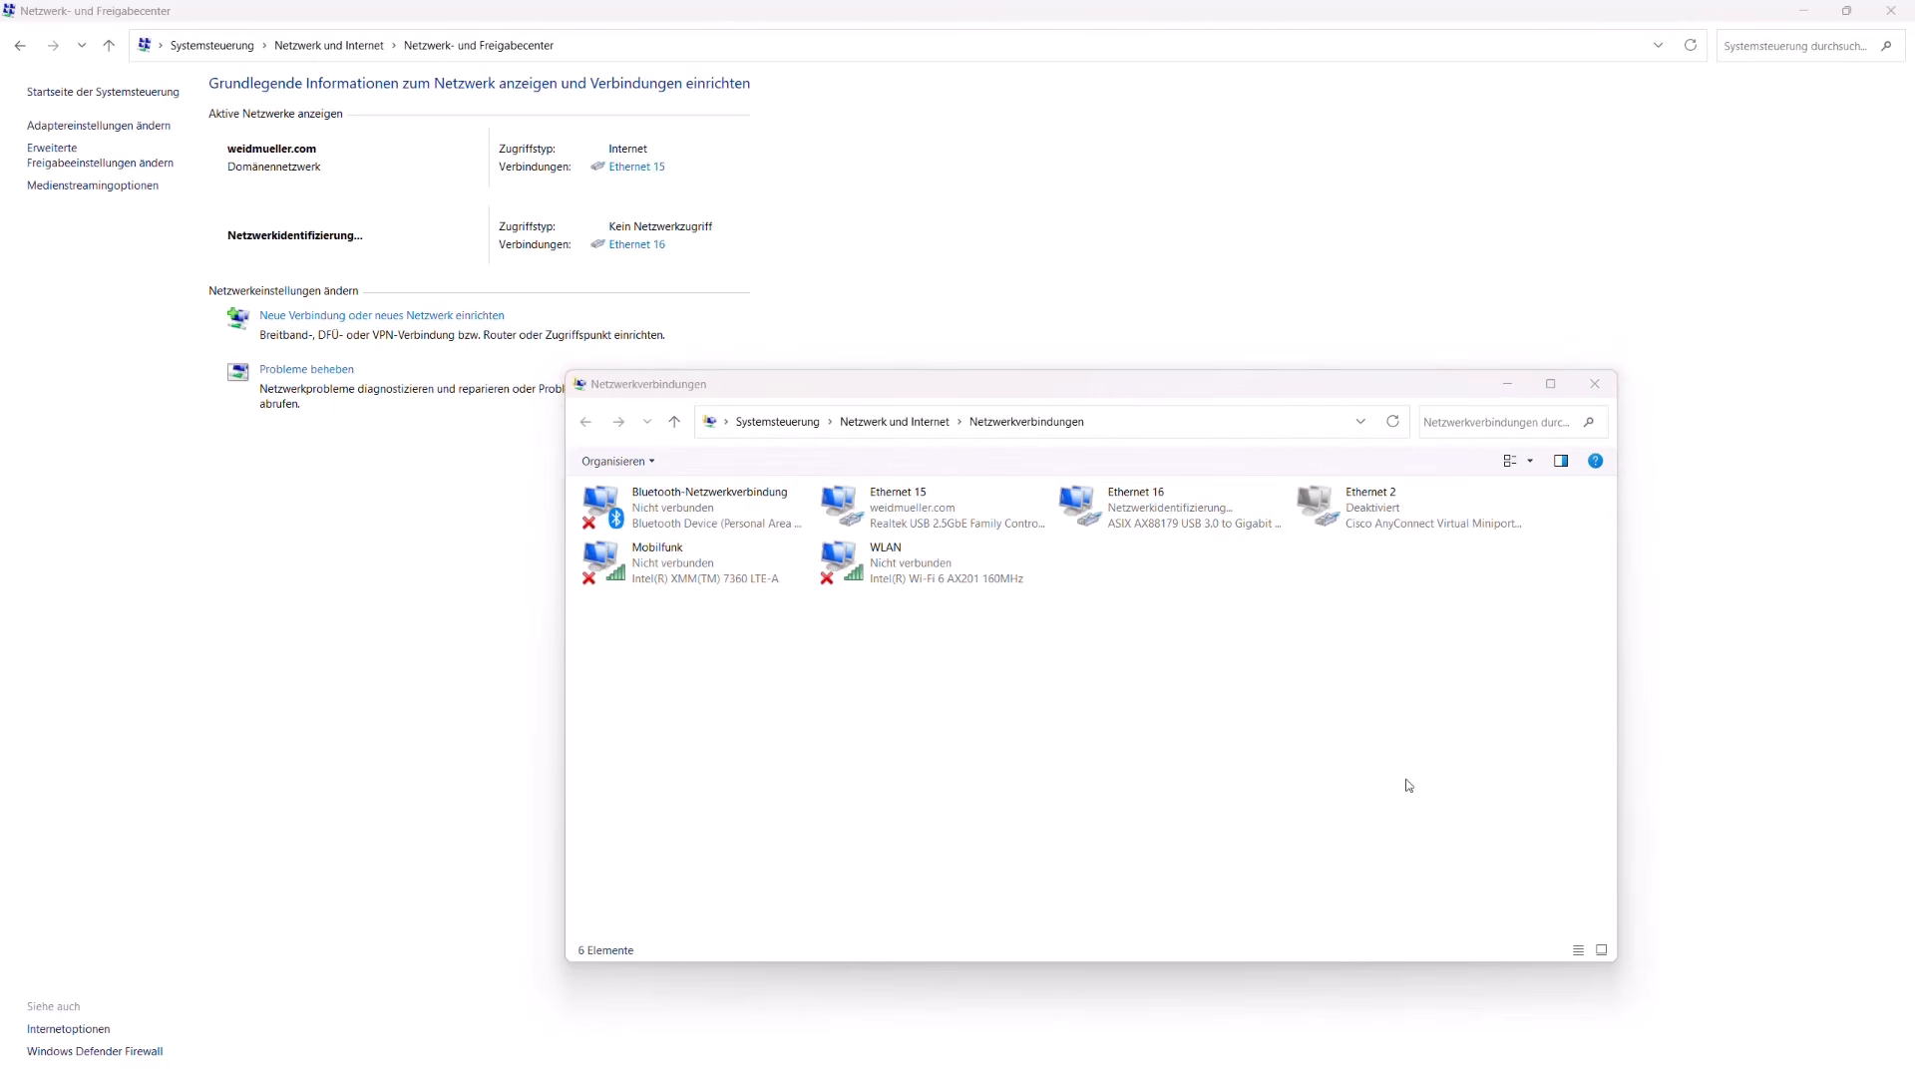
Step: Open a Windows command prompt with cmd and run ipconfig to check the IPv4 settings of the Ethernet 16 adapter
{"action": "key", "text": "super+r"}
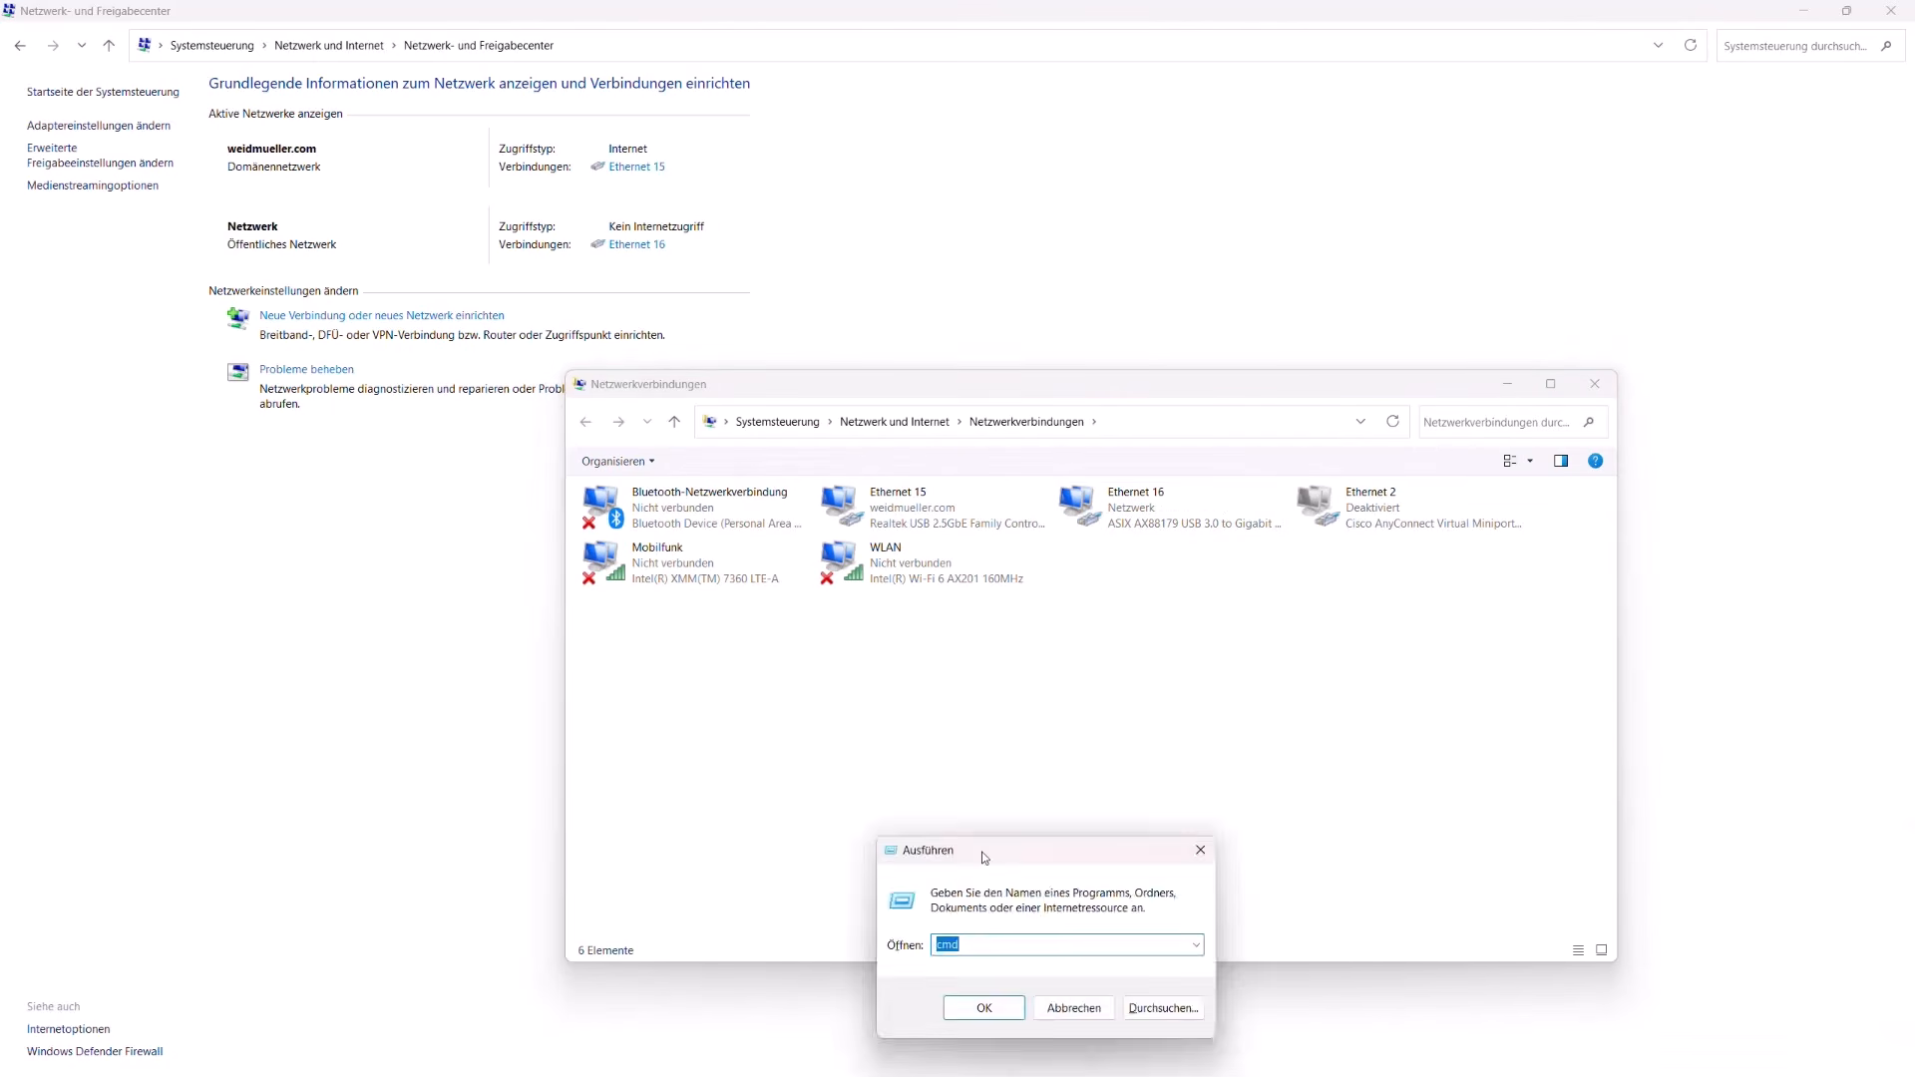
{"action": "left_click_drag", "start_coordinate": [975, 851], "coordinate": [226, 838]}
{"action": "left_click", "coordinate": [211, 925]}
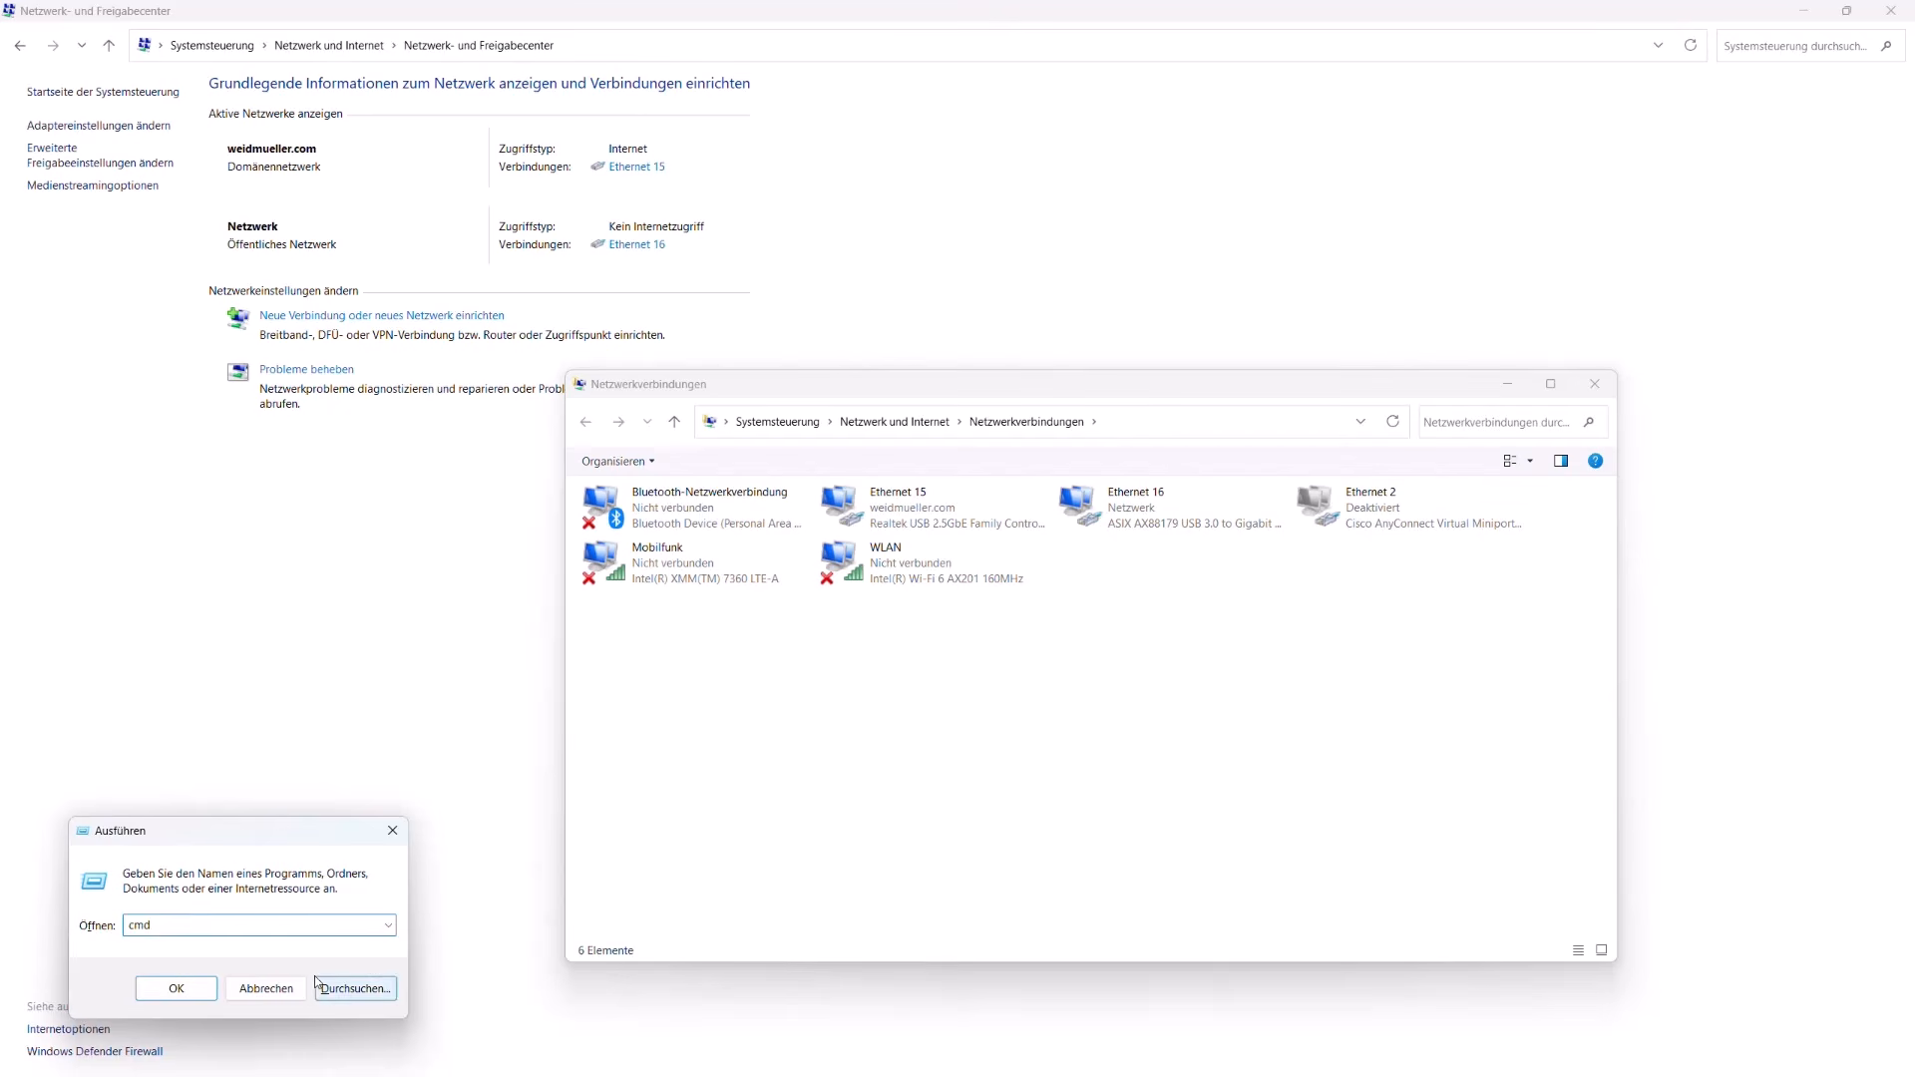
{"action": "key", "text": "Return"}
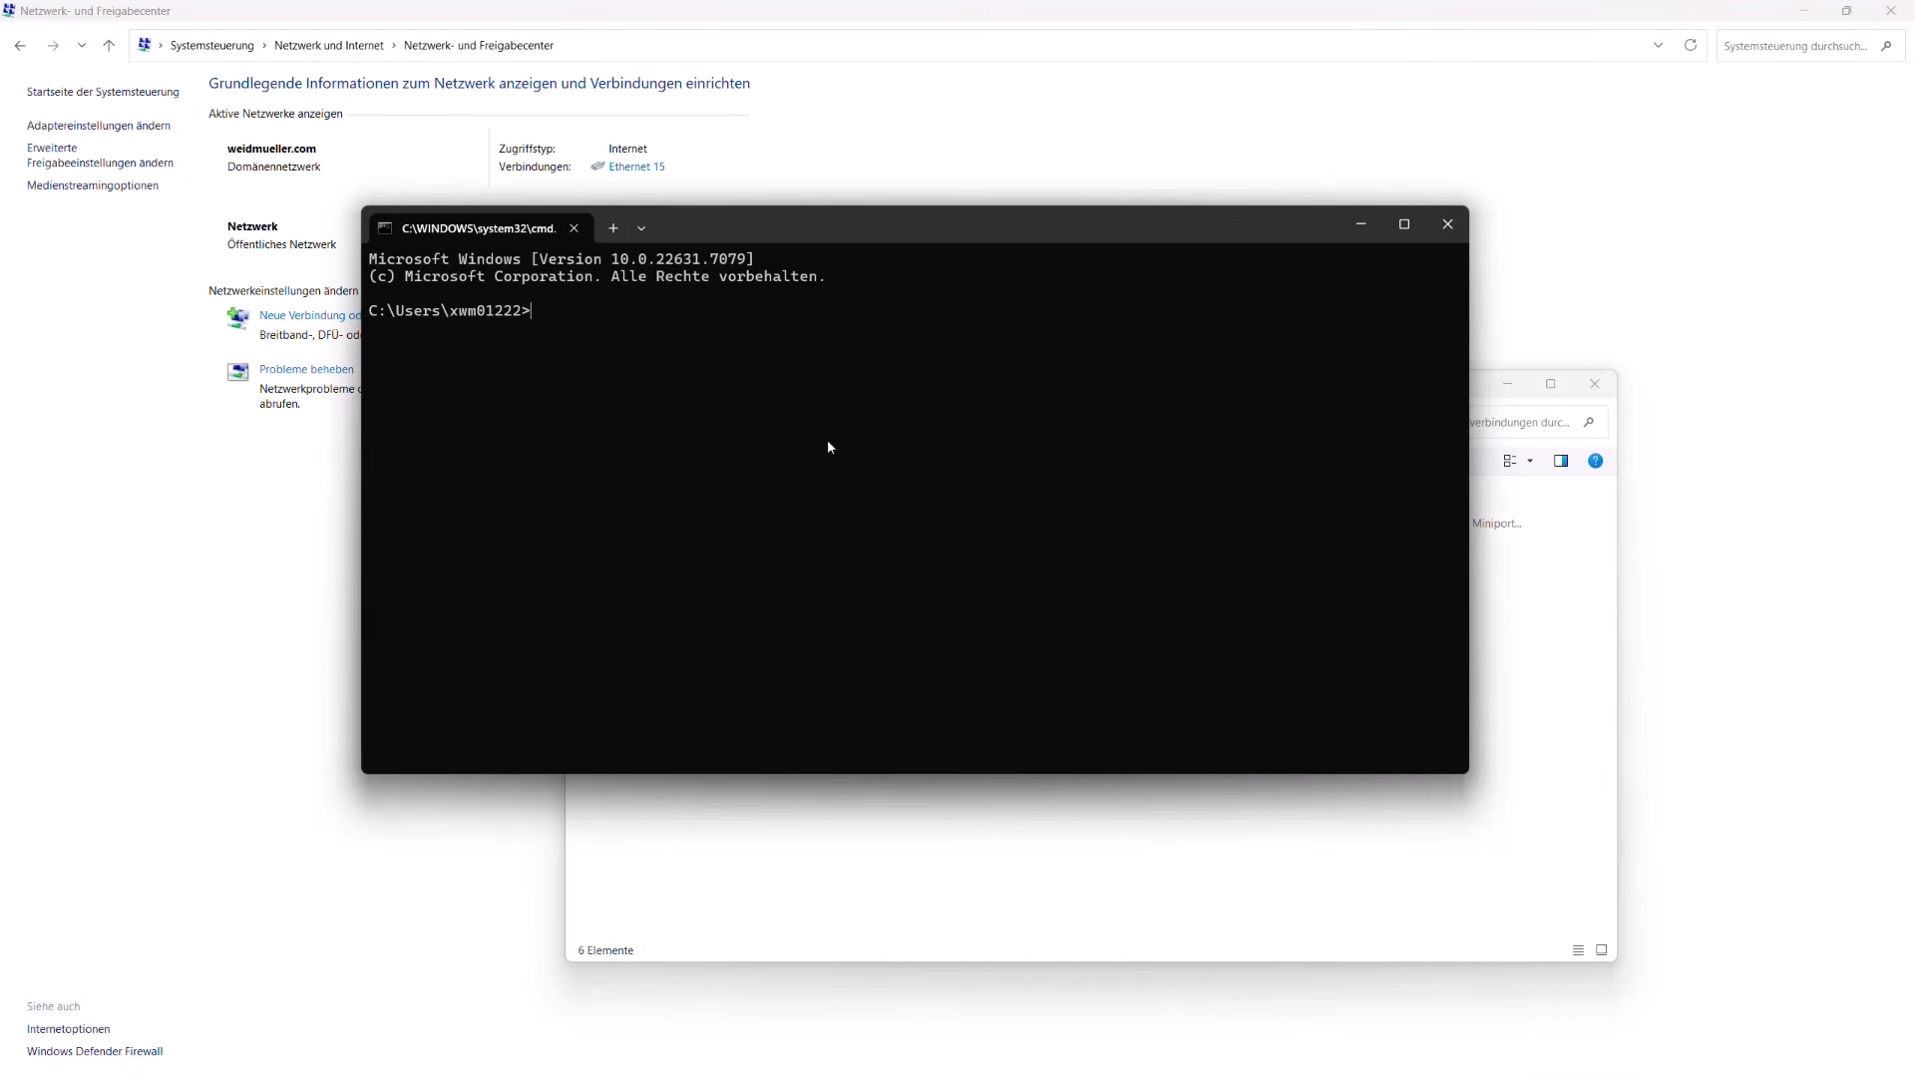
{"action": "type", "text": "ipconfig"}
{"action": "key", "text": "Return"}
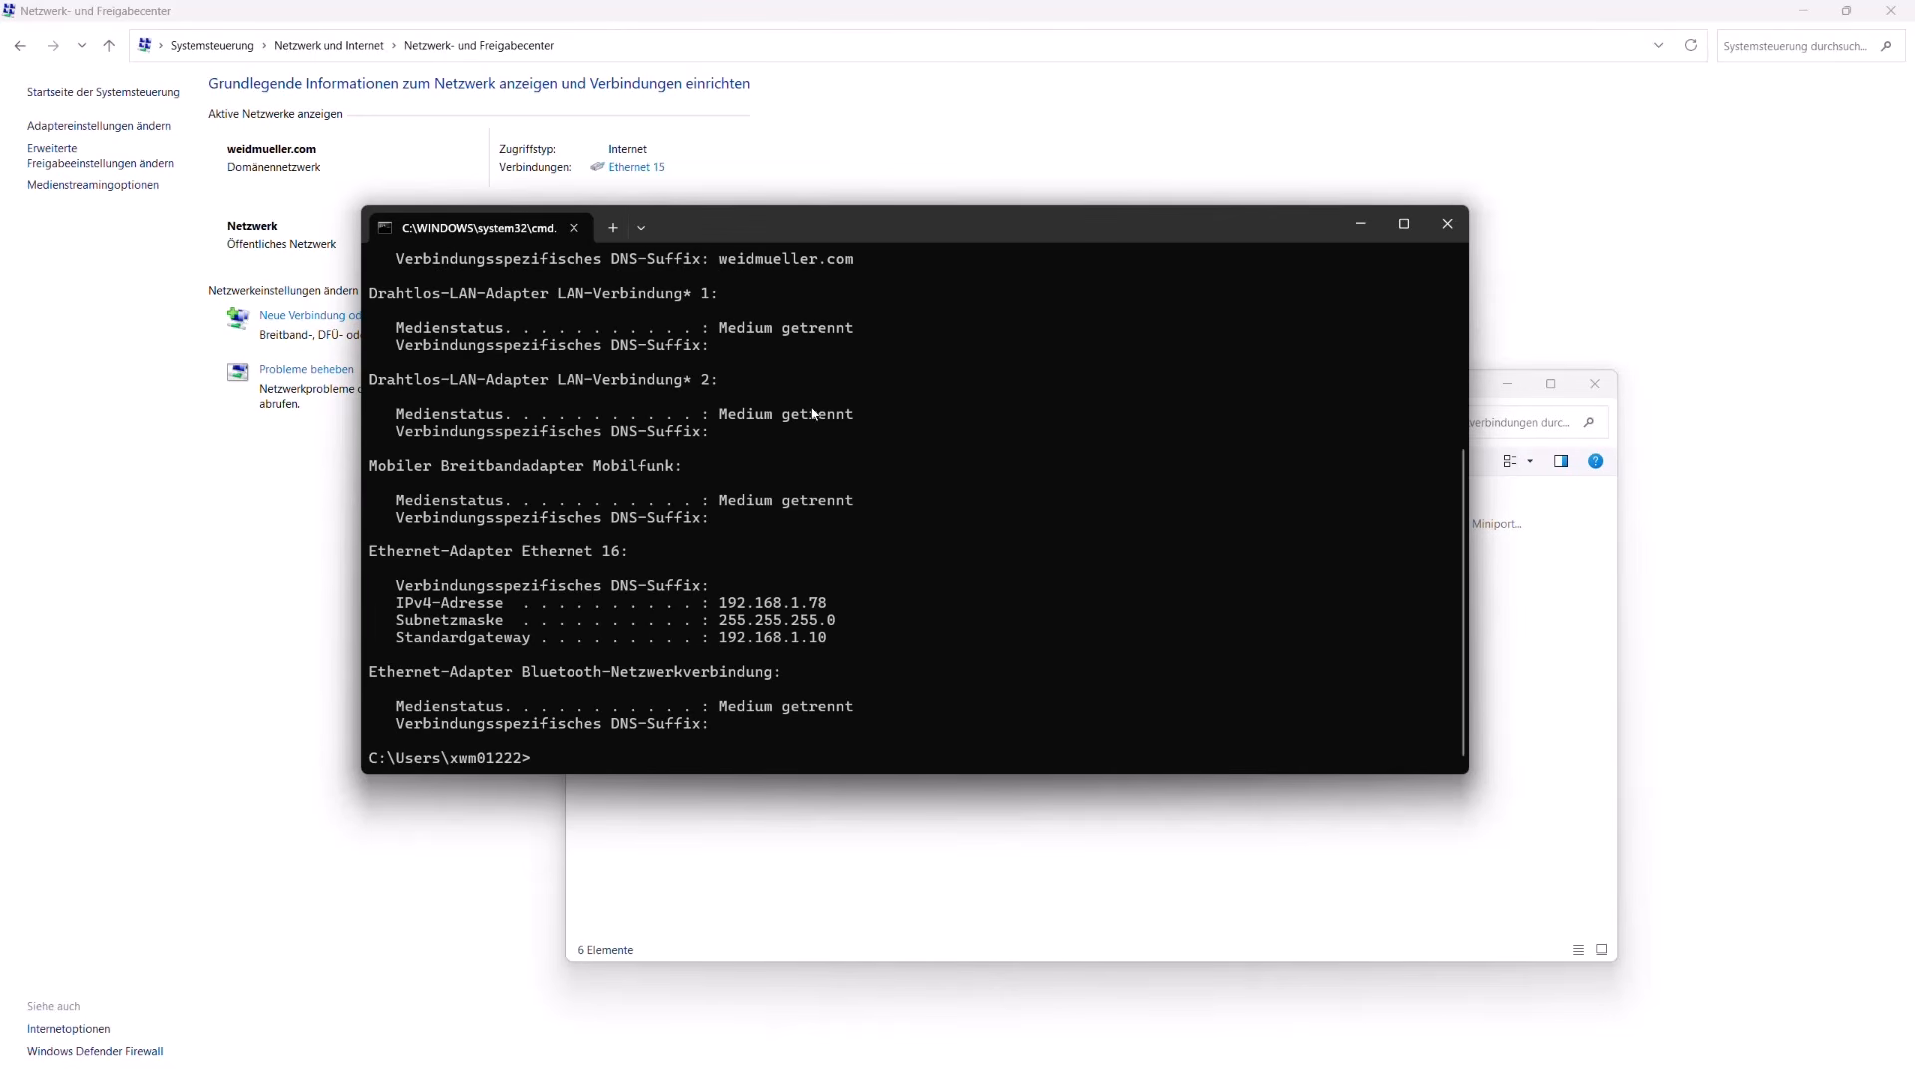
{"action": "left_click_drag", "start_coordinate": [834, 588], "coordinate": [404, 621]}
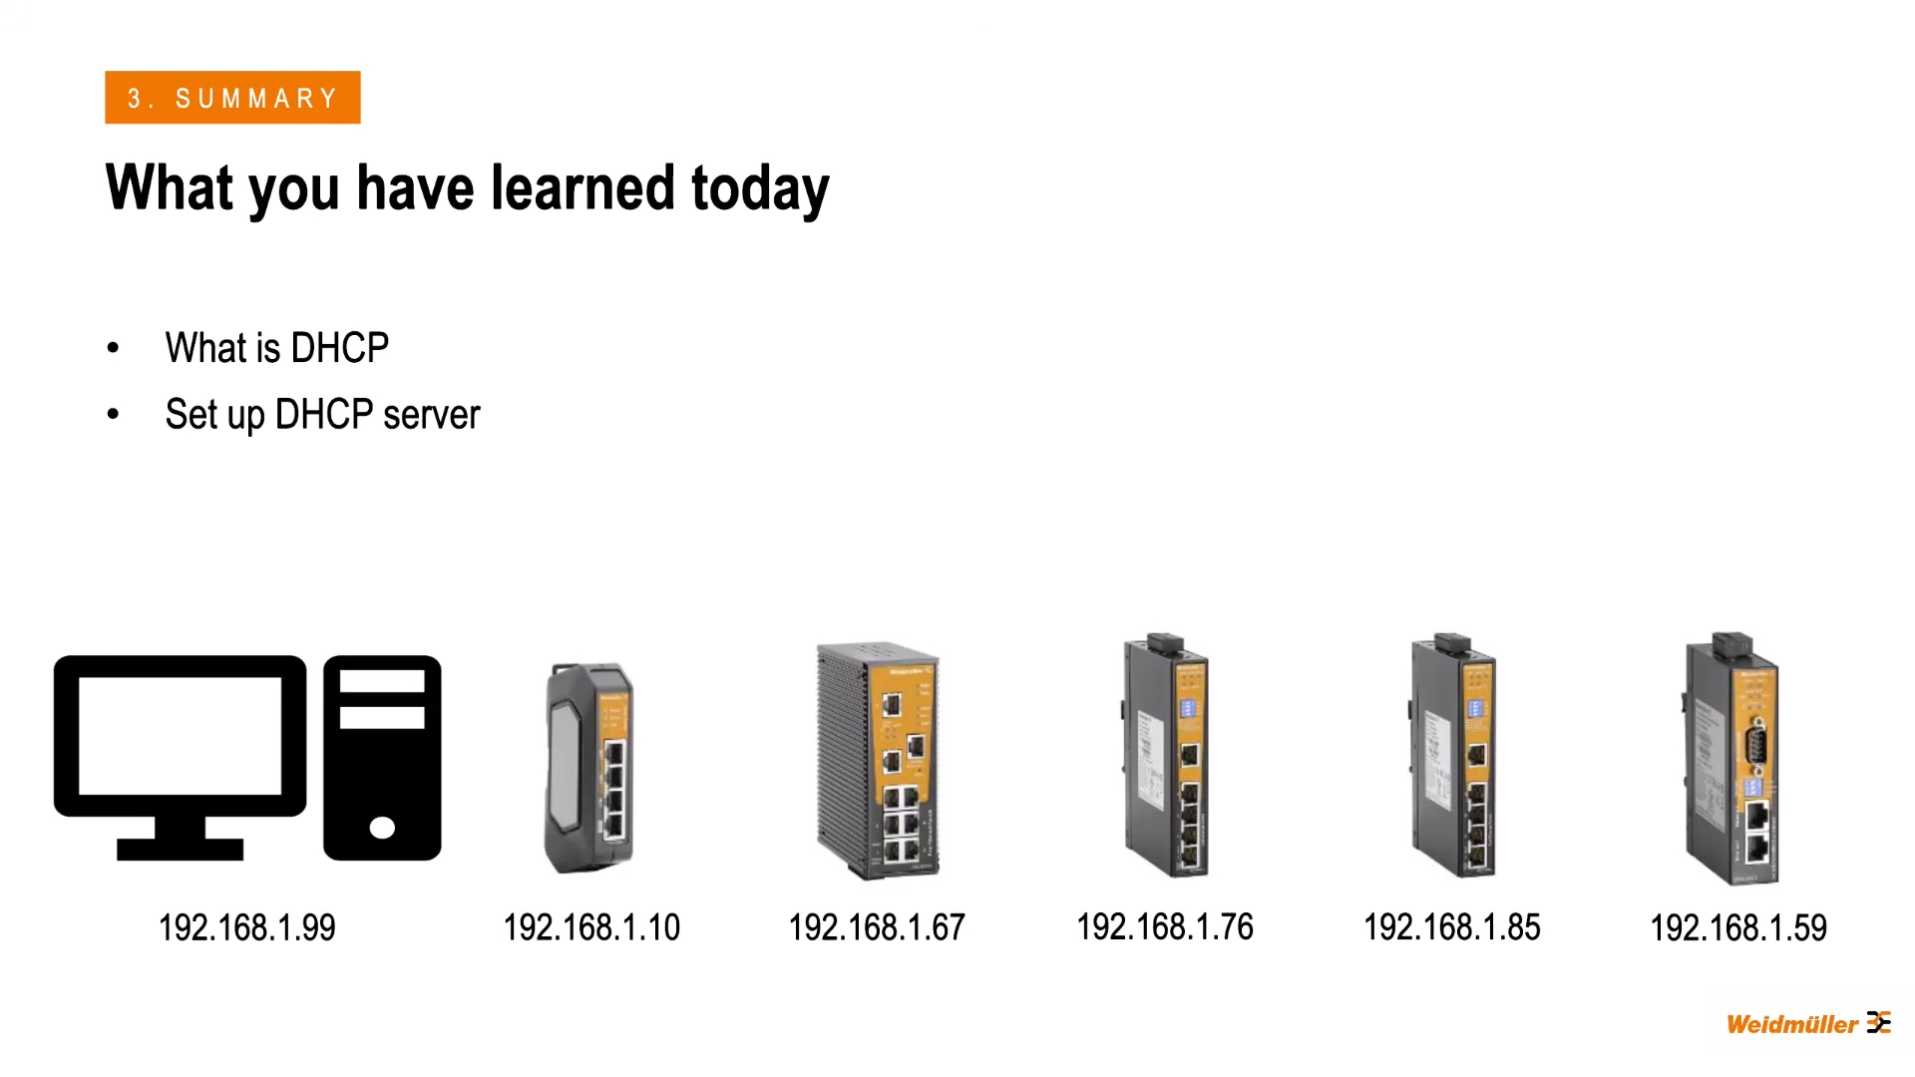